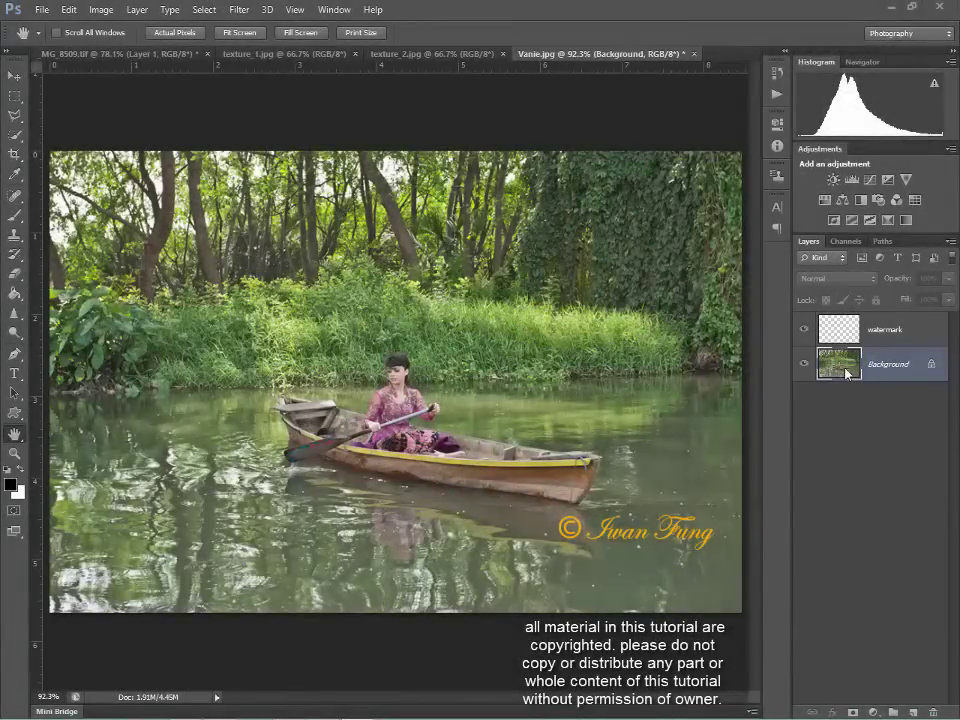
Duplicate the Background layer and name the copy 'lighten'
right_click(866, 363)
click(856, 400)
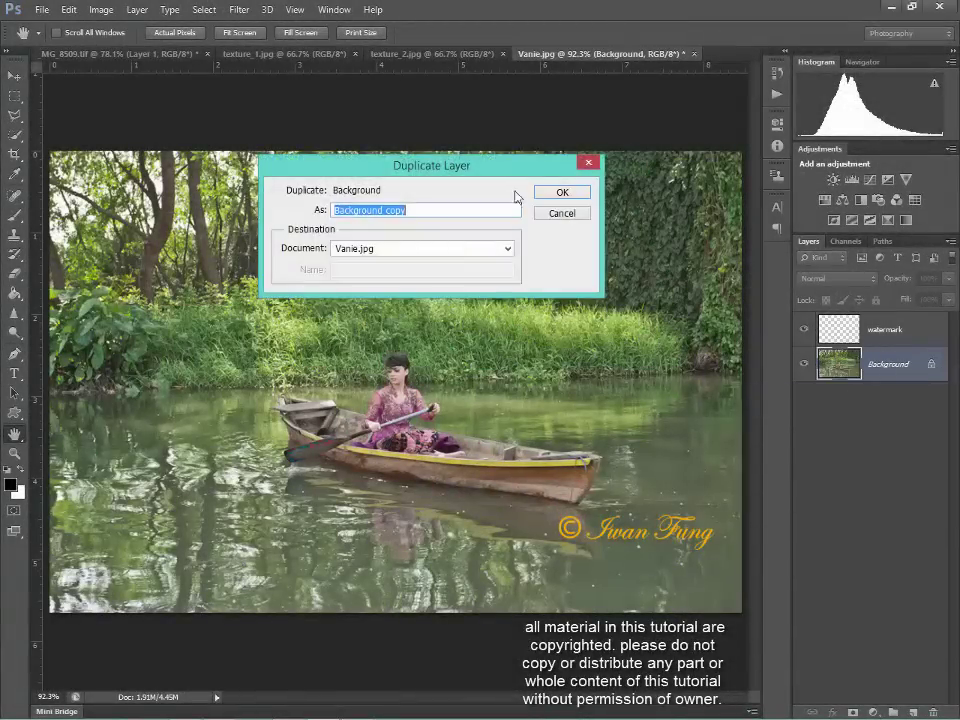
click(562, 195)
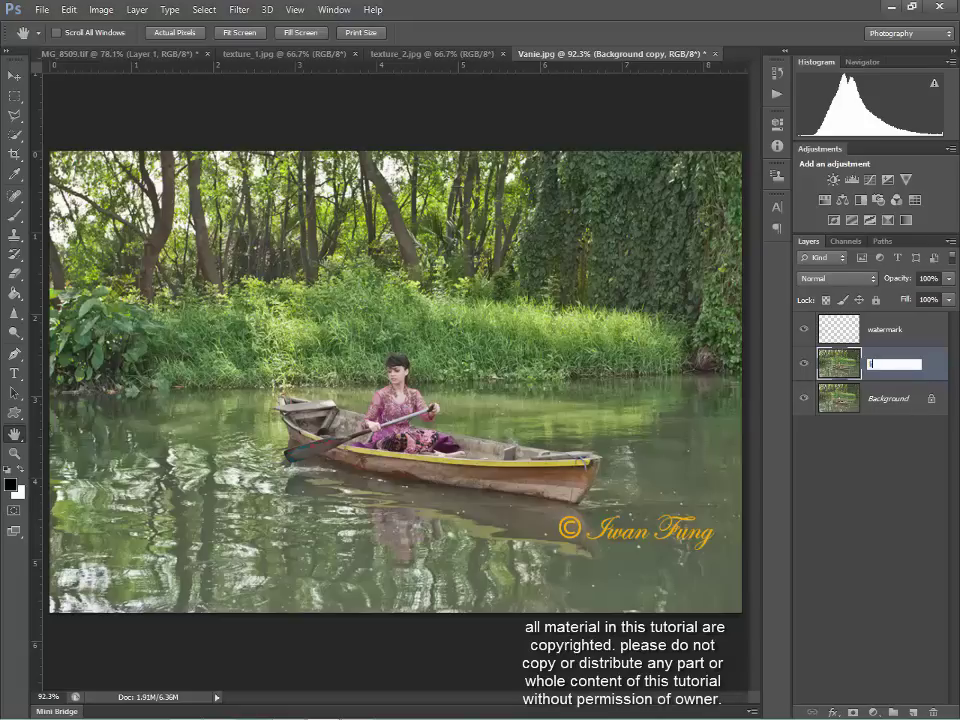
text(lighten)
key(Return)
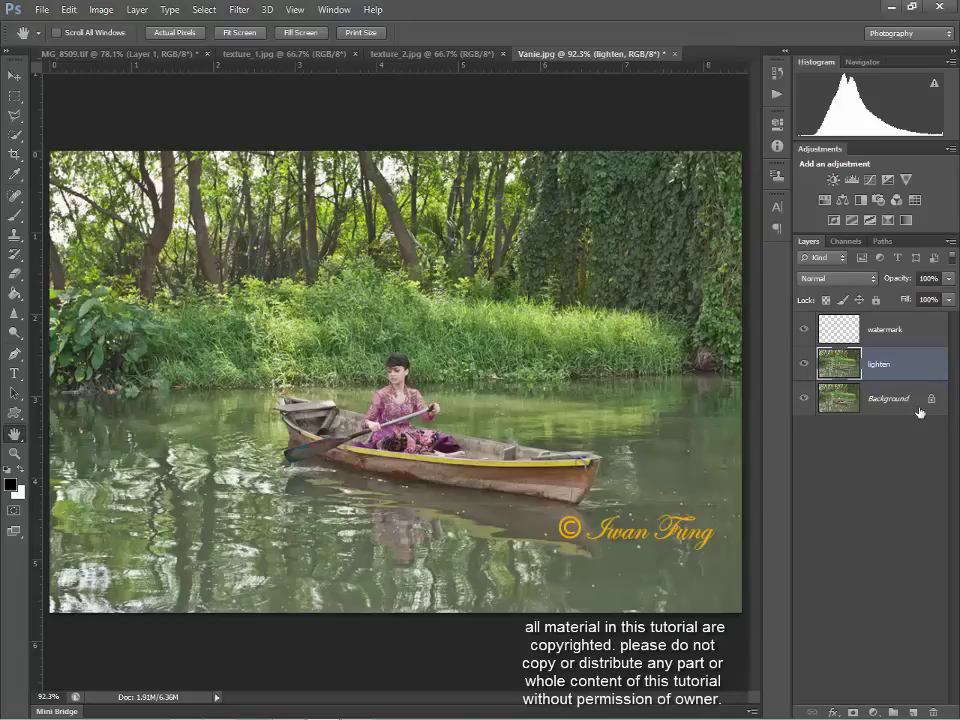
Set the lighten layer to Screen blending at 82% opacity and add a layer mask
click(866, 282)
click(833, 418)
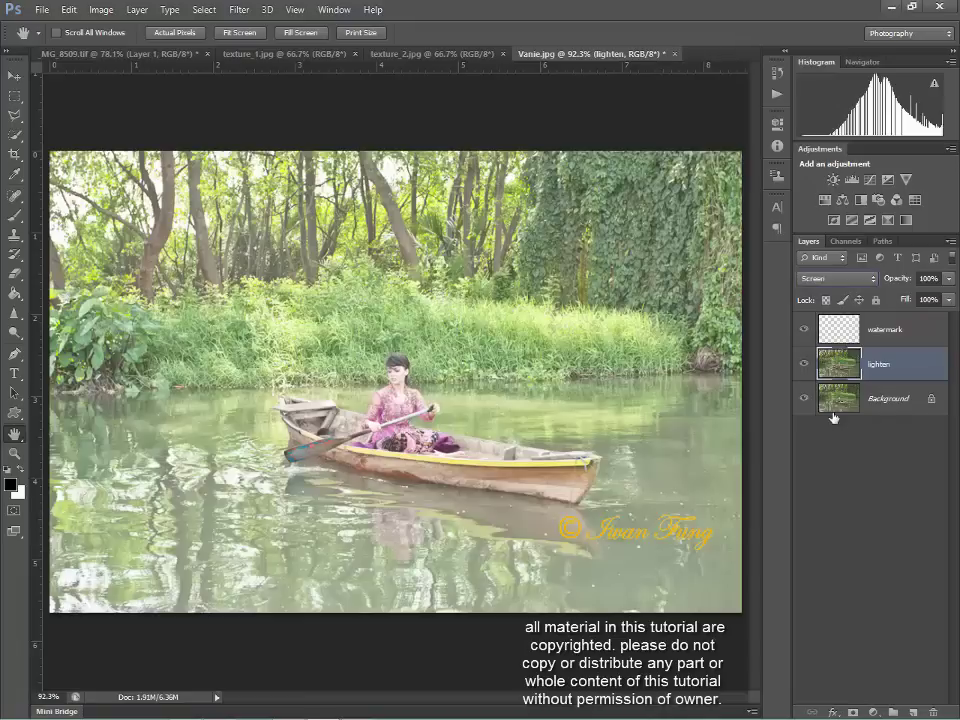
drag(889, 284, 888, 284)
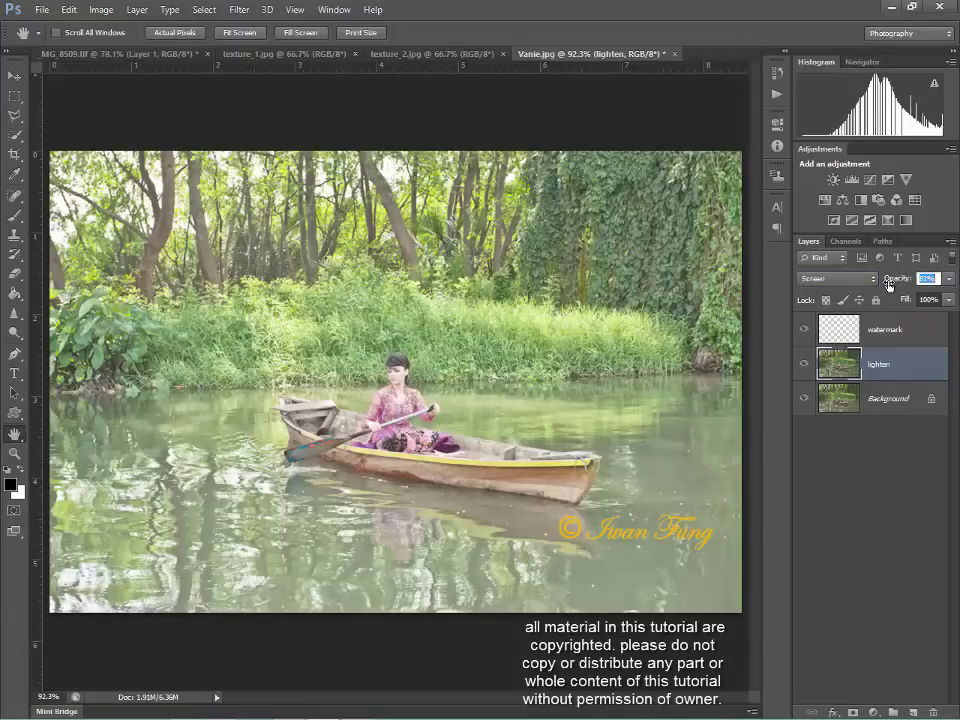
key(Return)
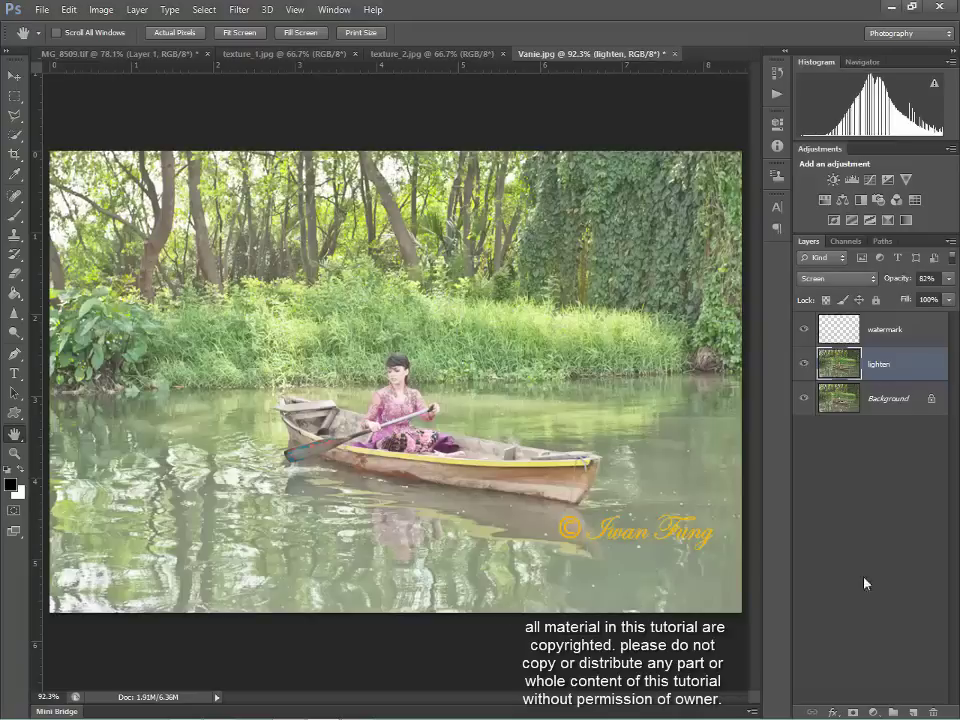
click(853, 712)
Brush a soft dab onto the lighten mask, then paste the copied forest image as a new layer
key(b)
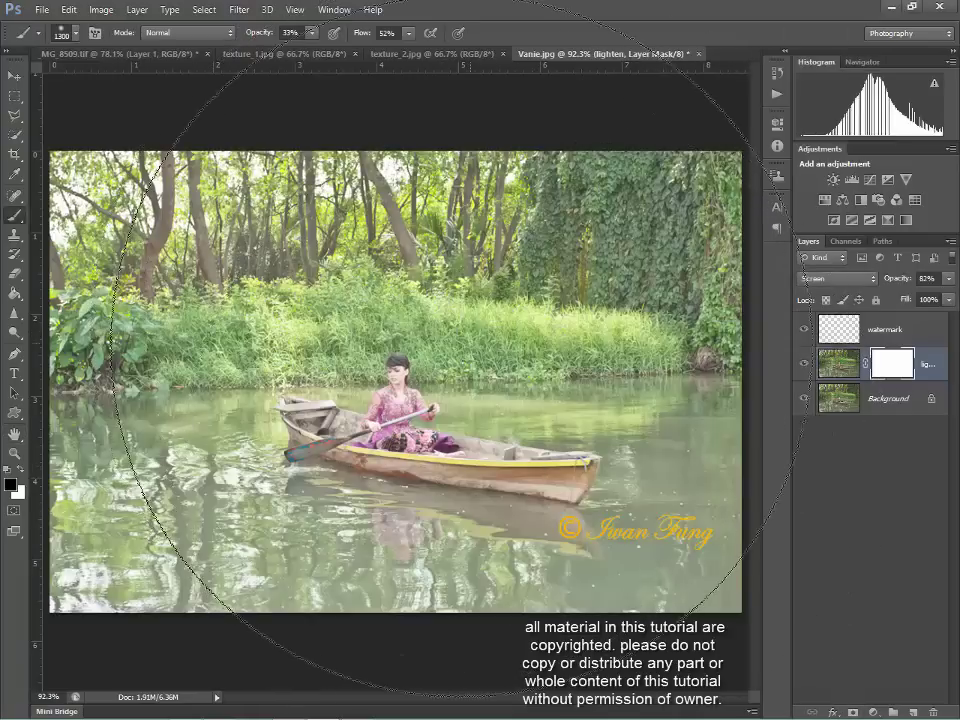
click(457, 345)
key(h)
key(b)
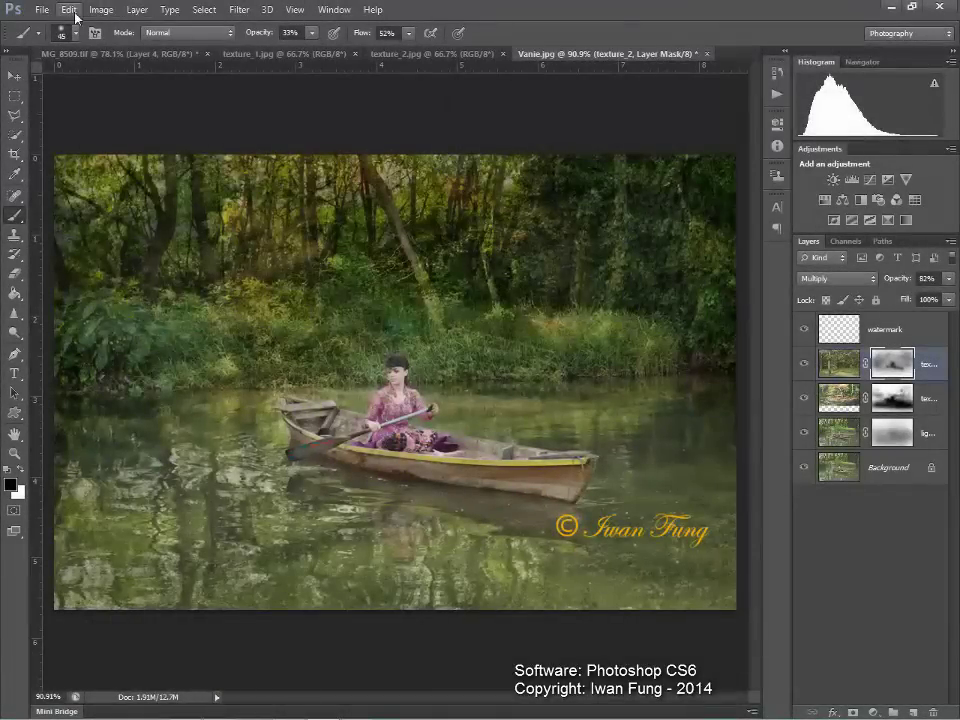
click(68, 9)
click(75, 135)
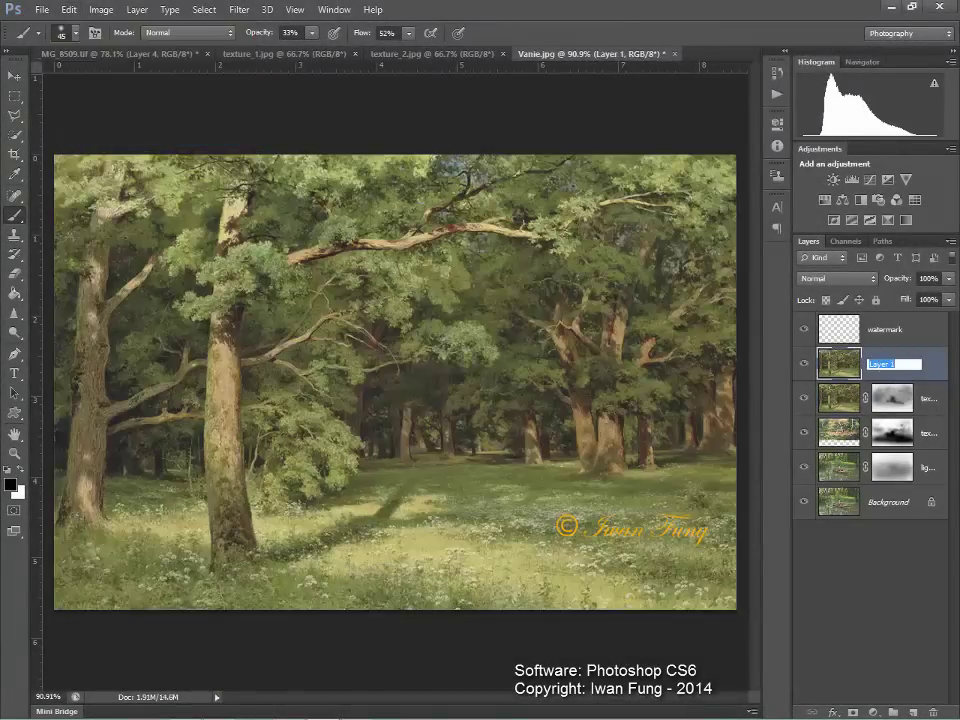
Rename the pasted forest layer texture_3, set it to Multiply and lower its opacity to 37%
text(_3)
key(Return)
click(837, 278)
click(850, 345)
mouse_move(904, 283)
mouse_down()
mouse_move(853, 285)
mouse_move(864, 280)
mouse_up()
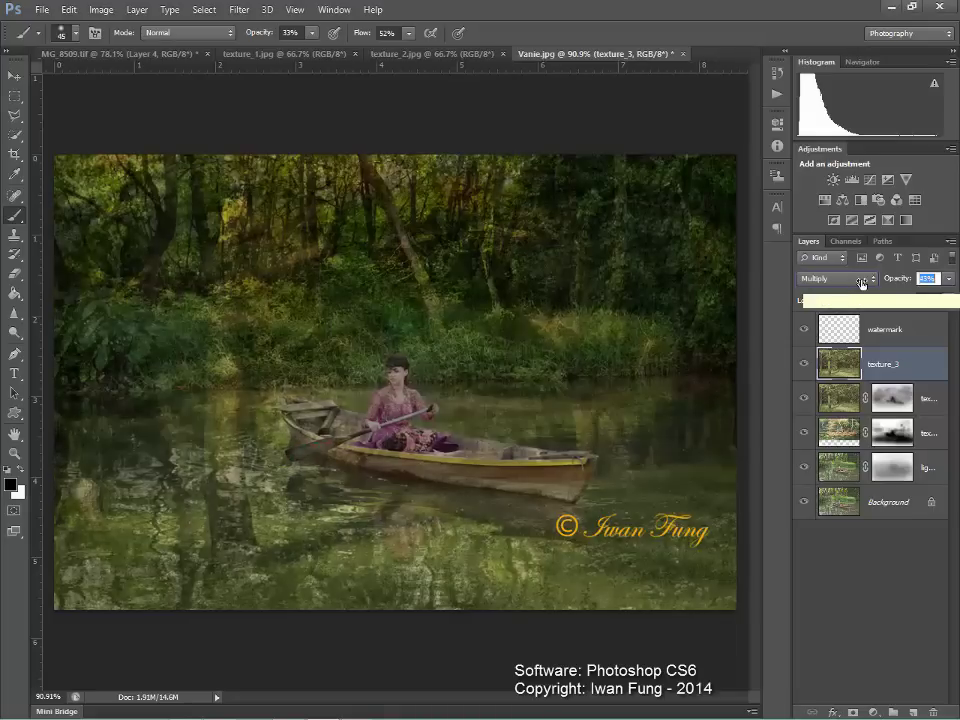
Add a layer mask to texture_3 and invert it to black
click(853, 711)
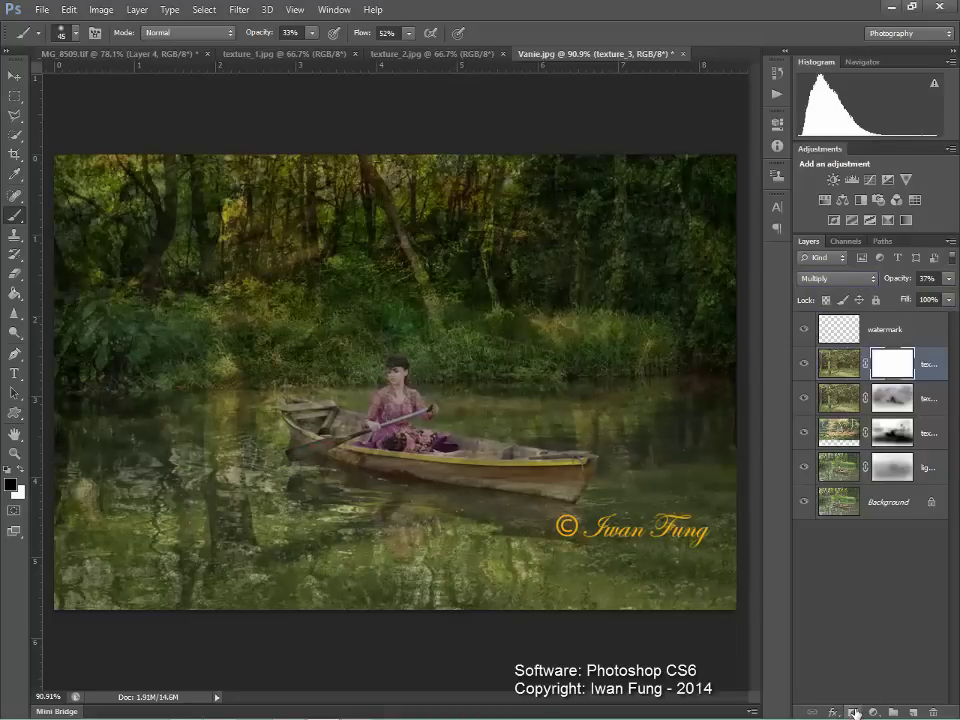
click(100, 10)
mouse_move(123, 47)
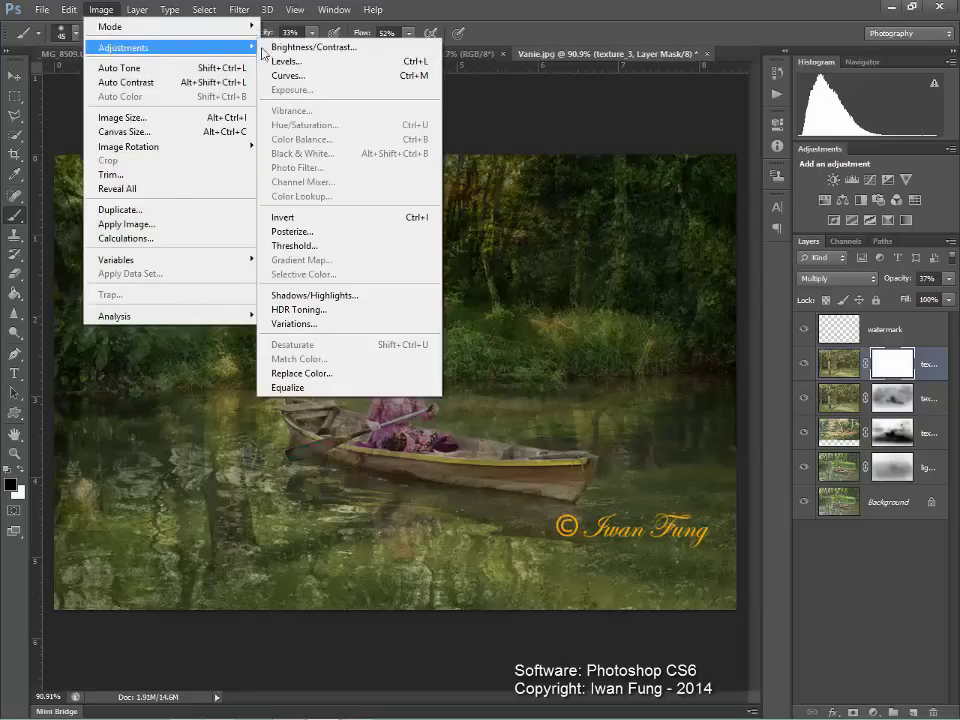
click(316, 214)
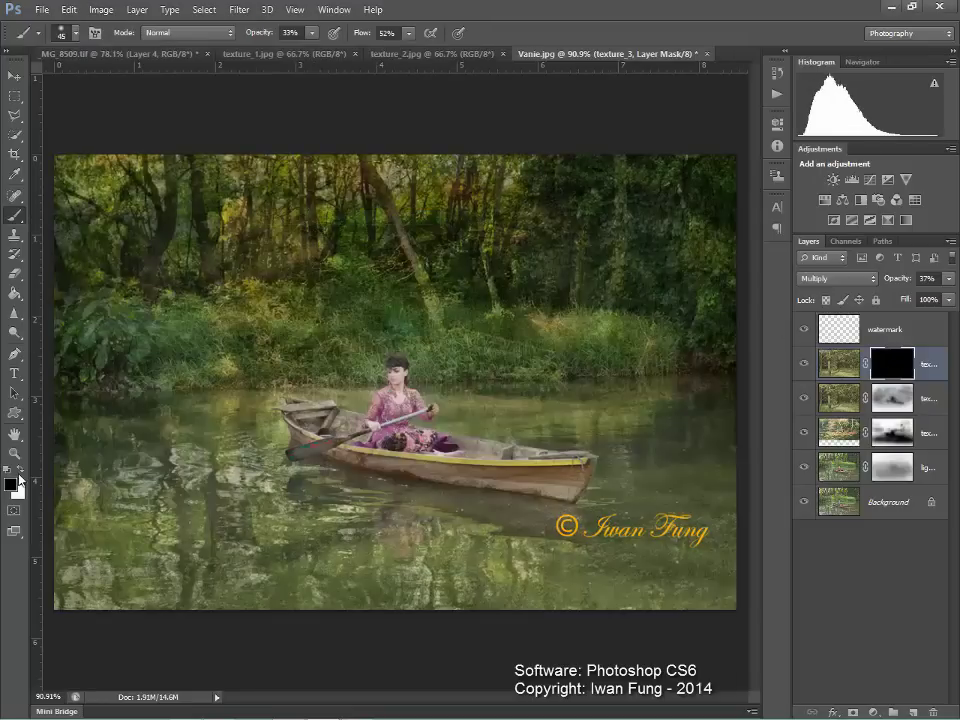
Paint white on the mask to reveal texture along the bank, left water and right grass
key(bracketright)
key(bracketright)
key(bracketright)
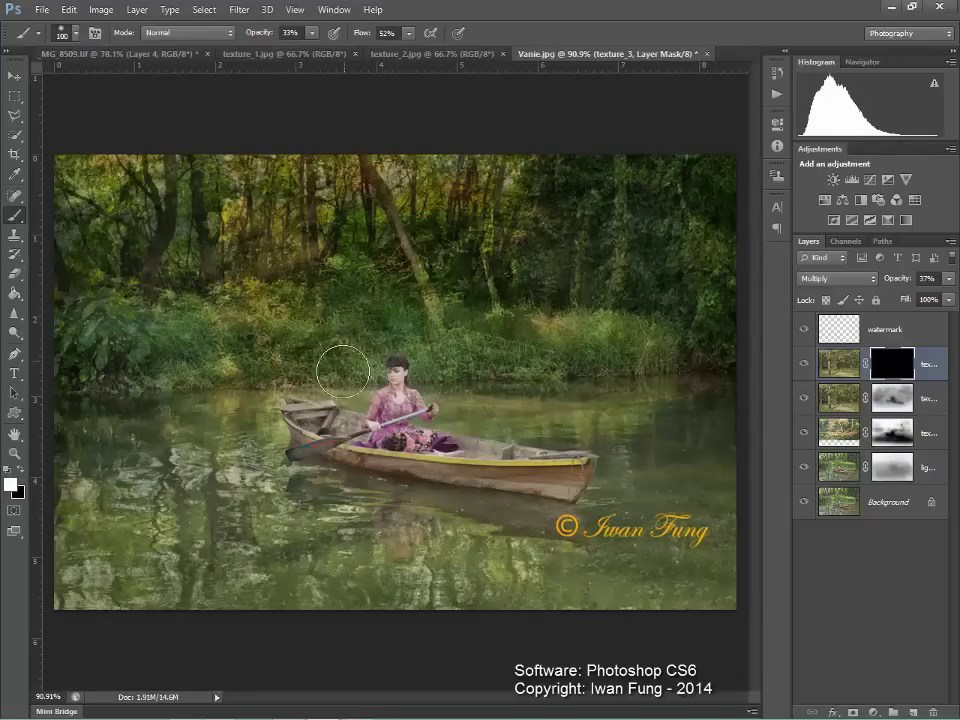
drag(295, 229, 423, 254)
drag(587, 338, 206, 422)
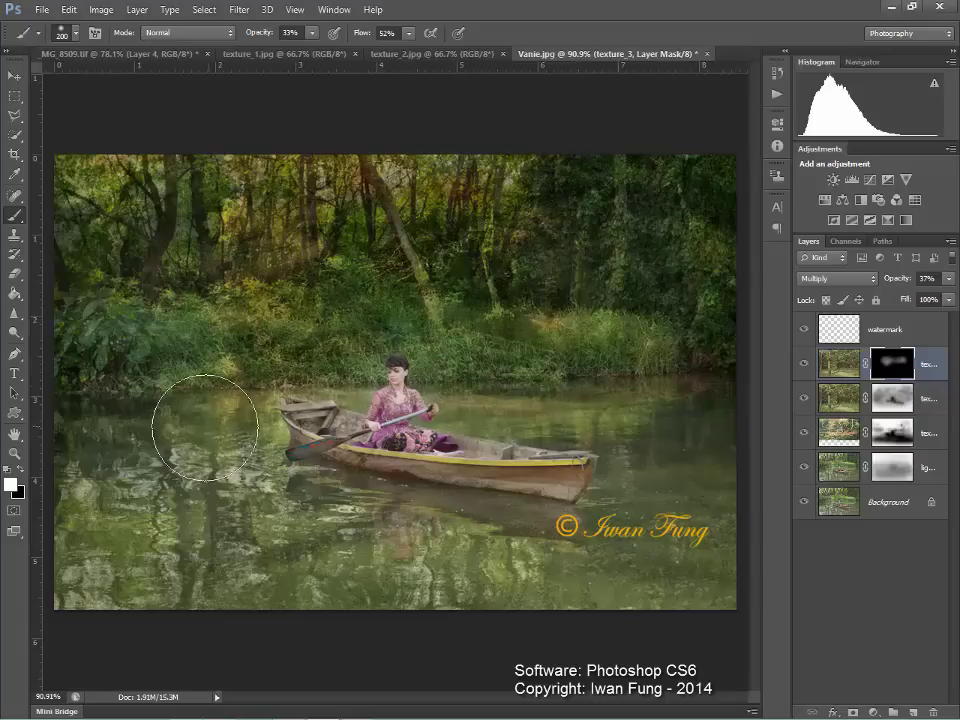
drag(489, 407, 231, 449)
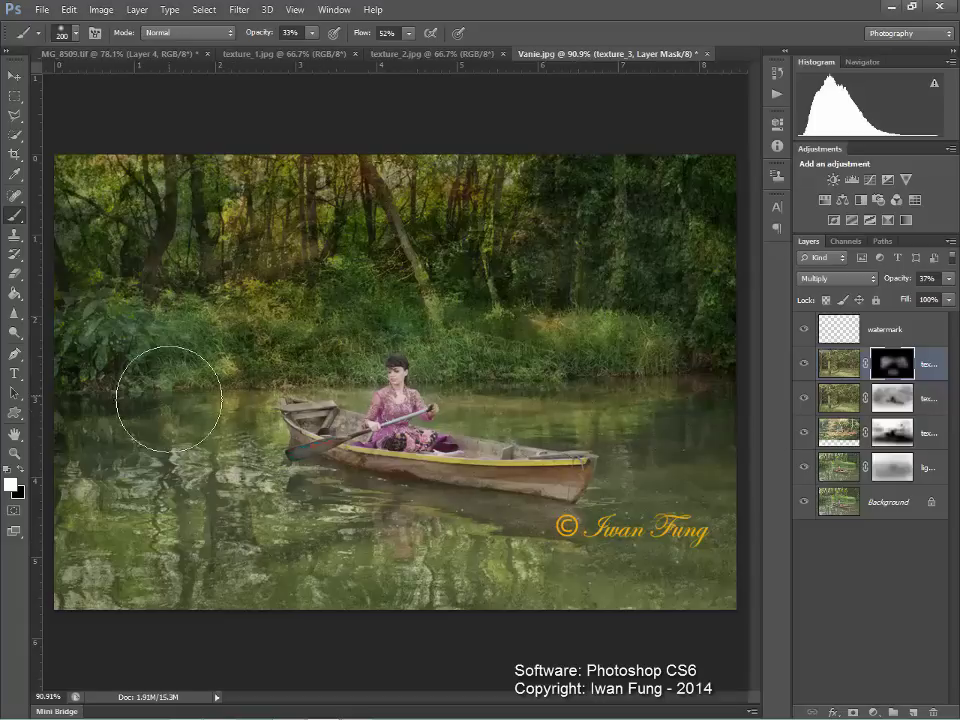
key(bracketleft)
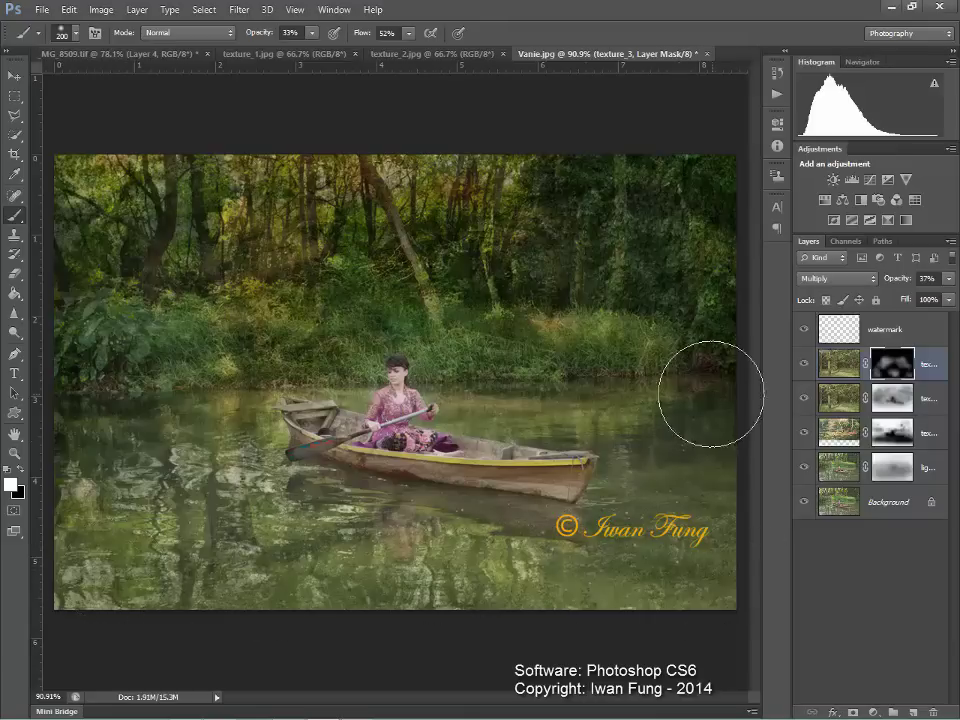
key(bracketleft)
key(bracketleft)
key(bracketleft)
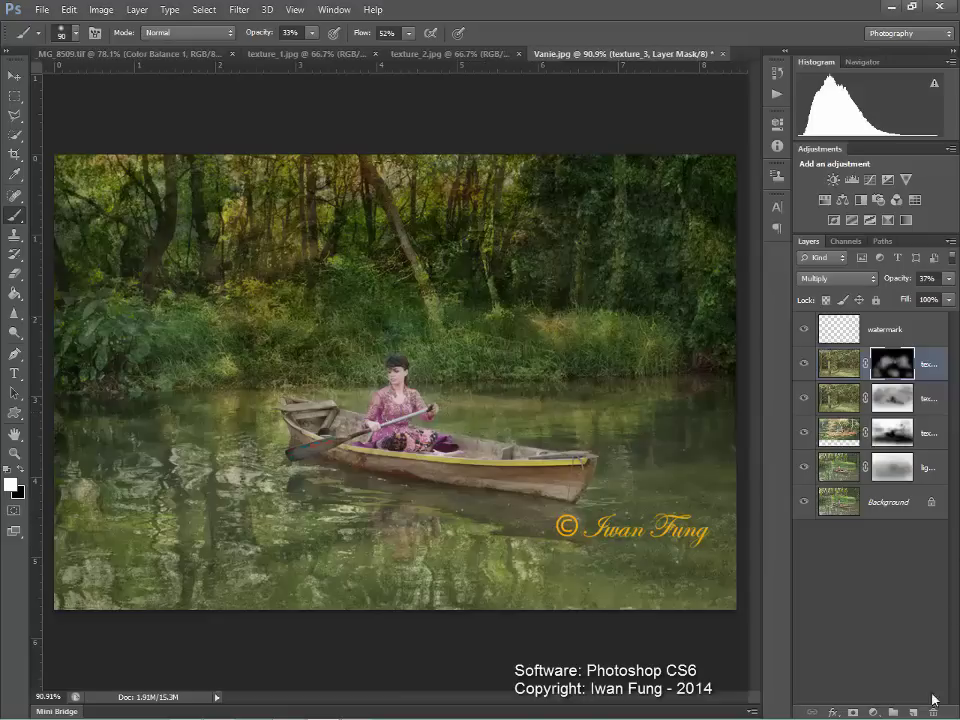
Add a Channel Mixer layer and shift the Color Balance highlights toward blue
click(870, 711)
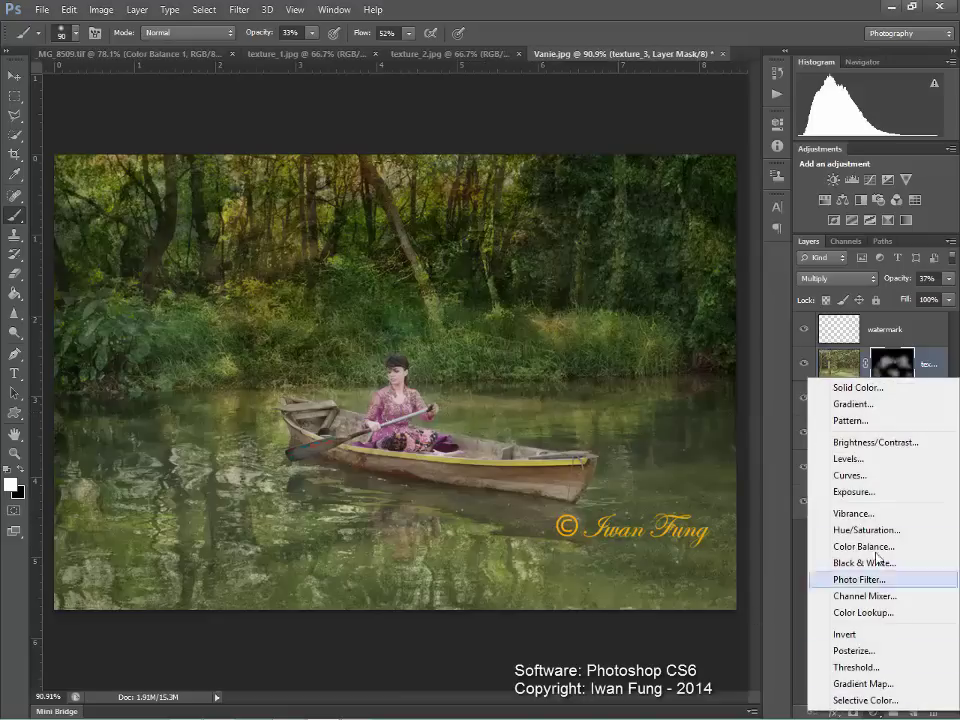
click(845, 596)
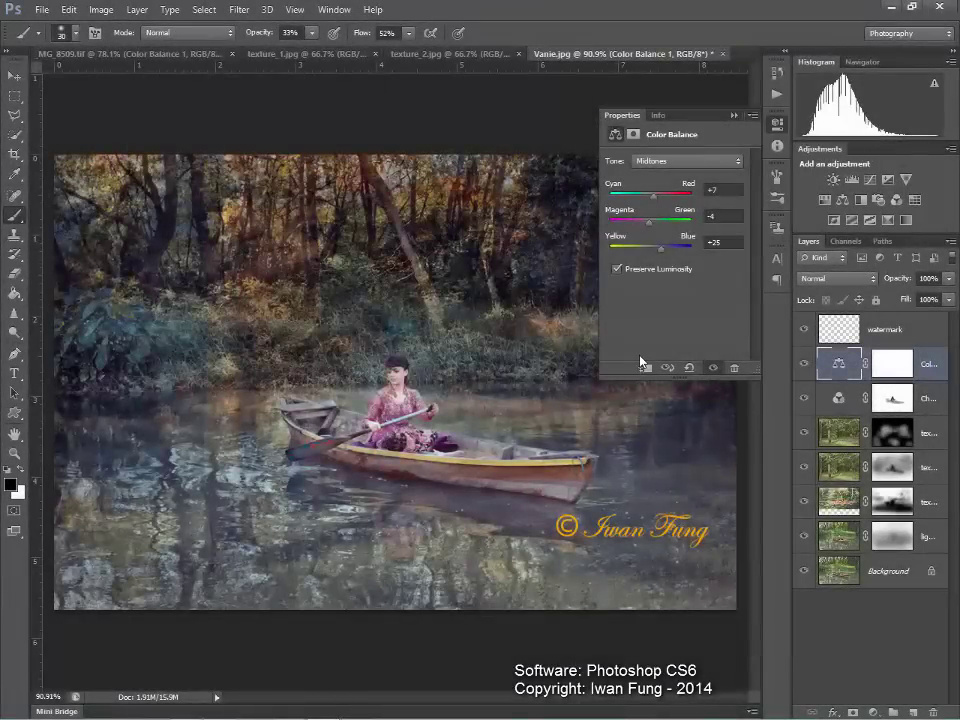
click(651, 161)
click(651, 178)
drag(642, 249, 642, 249)
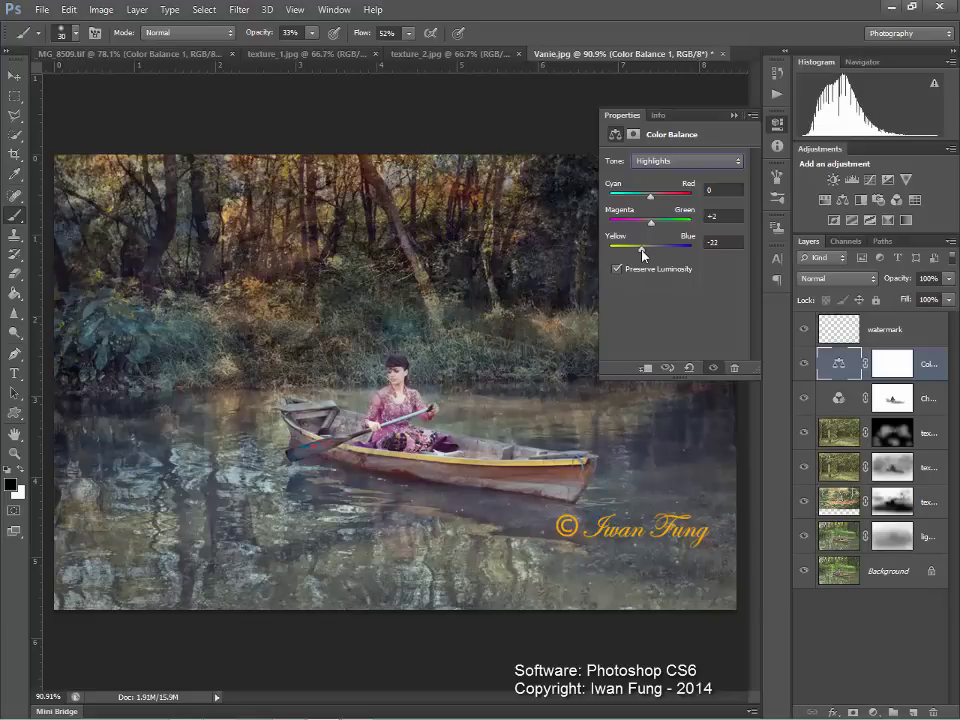
click(810, 364)
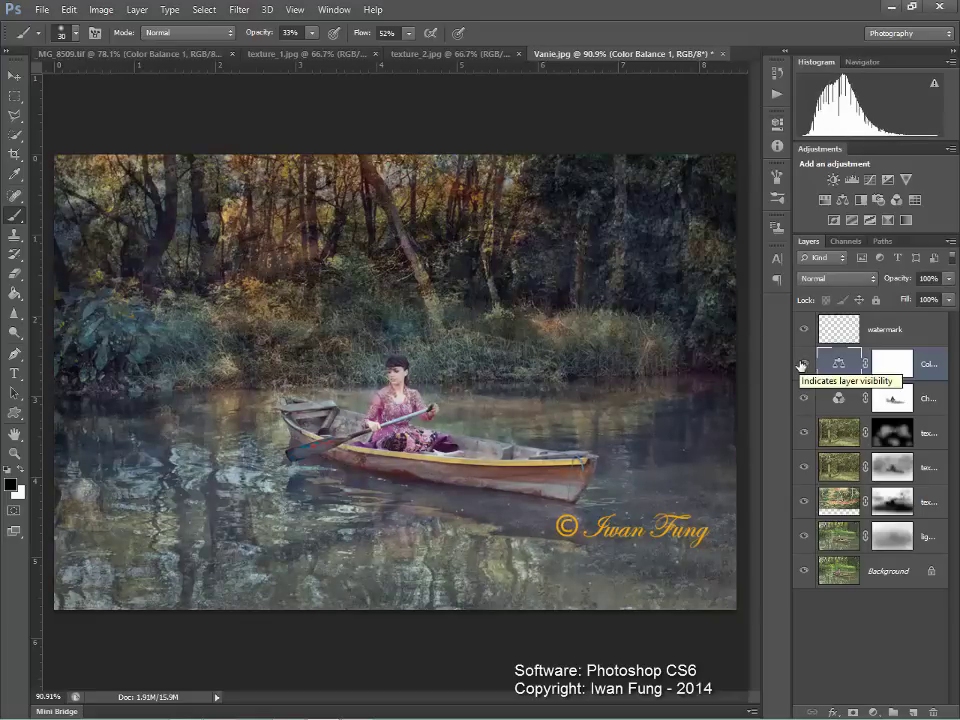
click(876, 712)
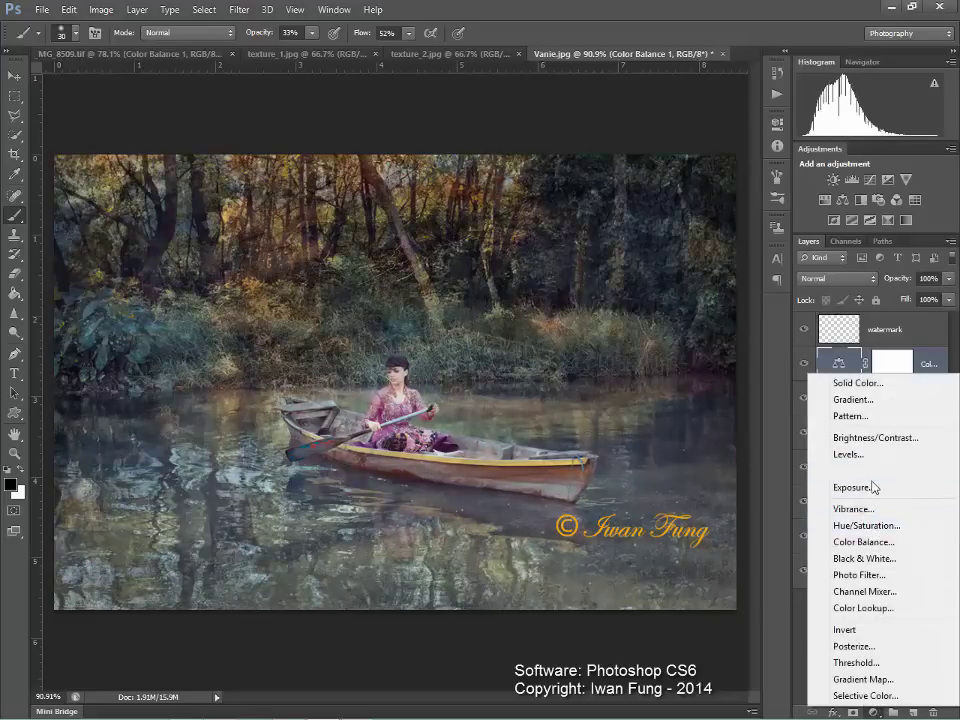
Add a Hue/Saturation layer that shifts the hue of the Reds and desaturates them
click(870, 523)
click(688, 180)
click(681, 208)
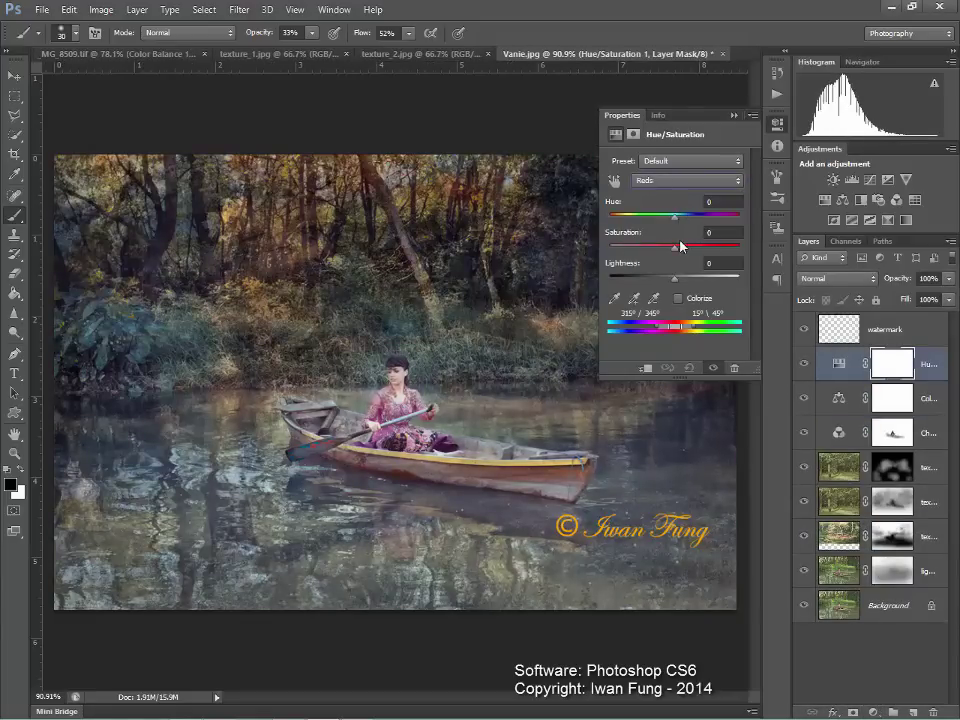
drag(675, 216, 656, 251)
drag(658, 244, 638, 245)
click(800, 366)
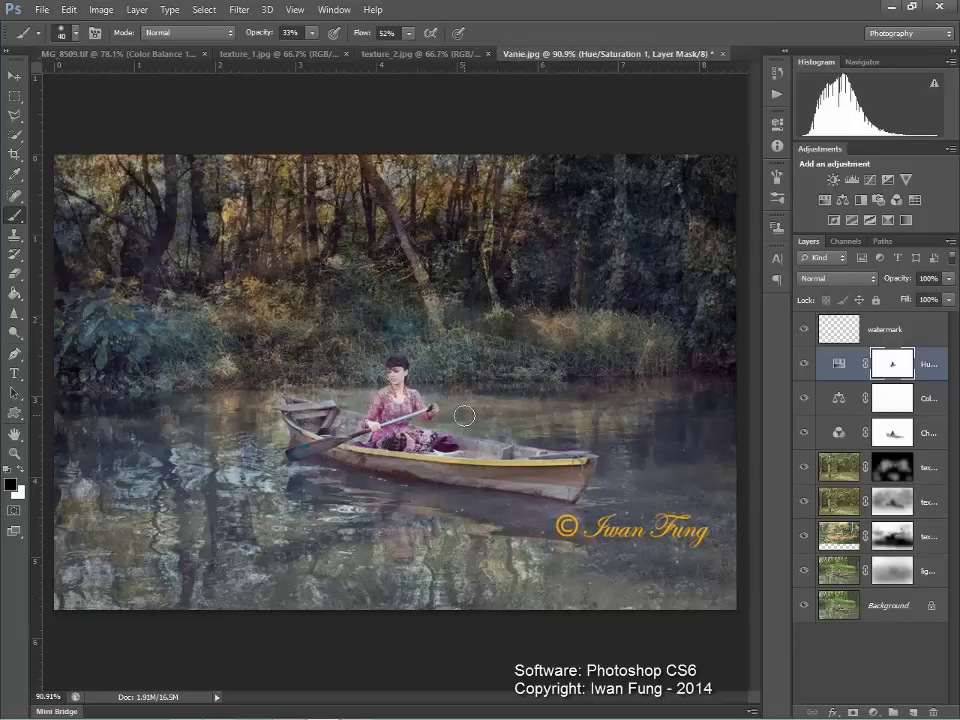
Paint the Hue/Saturation mask with a large 45%-opacity brush over the water and left foliage
key(bracketright)
key(bracketright)
key(bracketright)
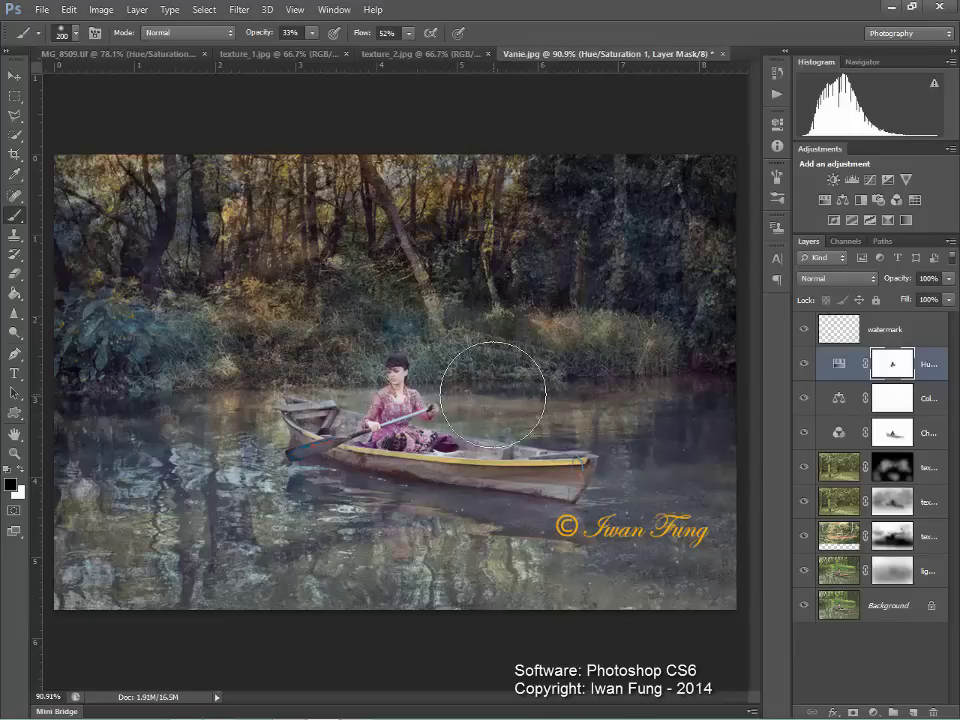
drag(75, 418, 670, 376)
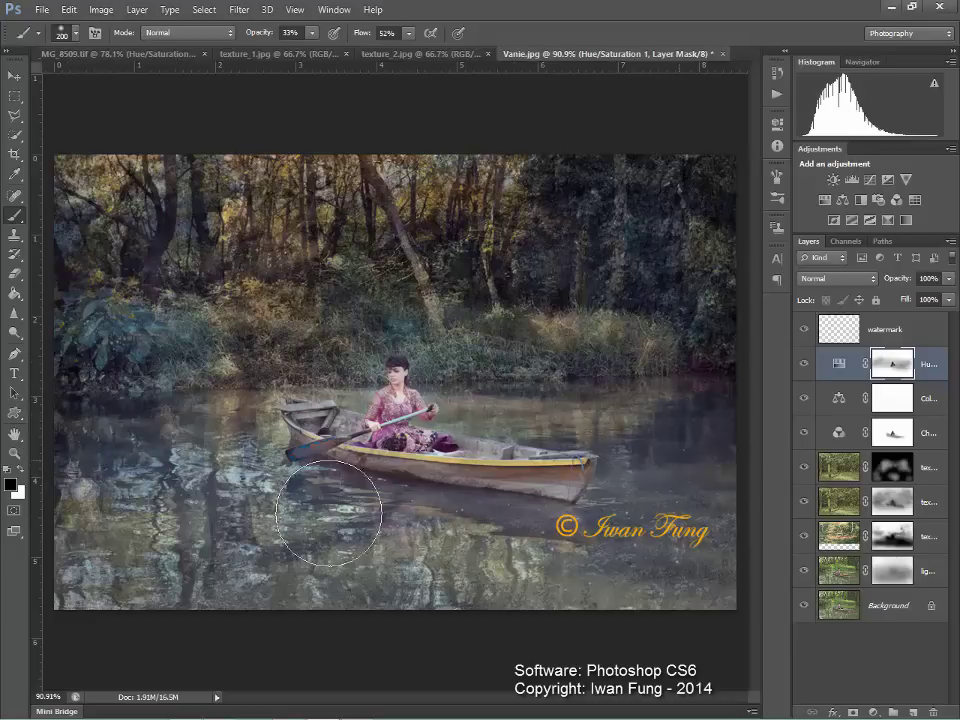
key(4)
key(5)
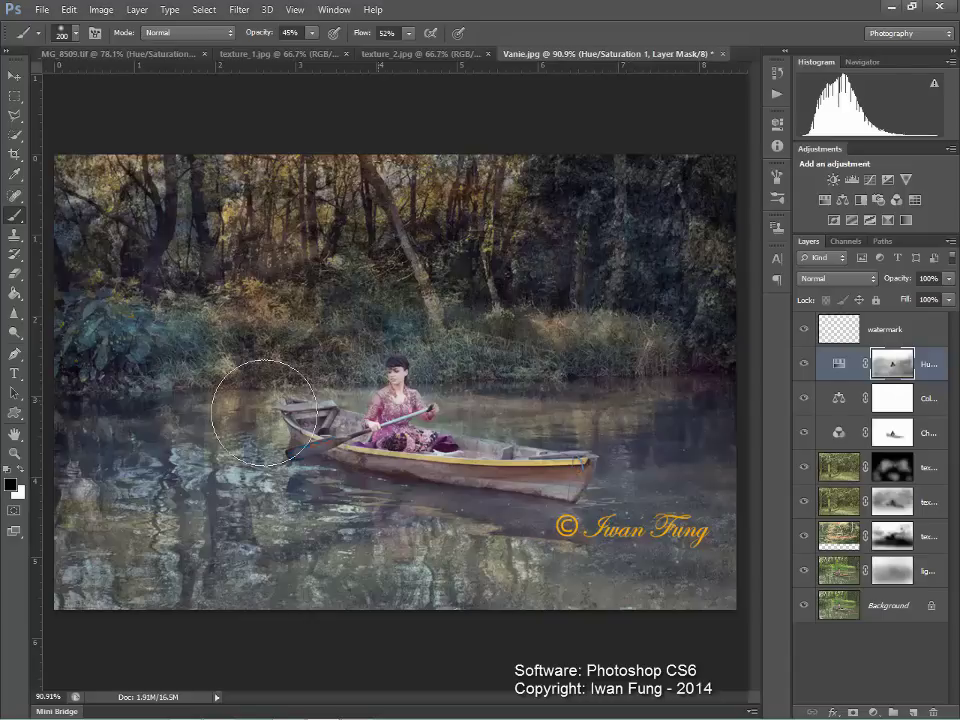
drag(120, 321, 90, 380)
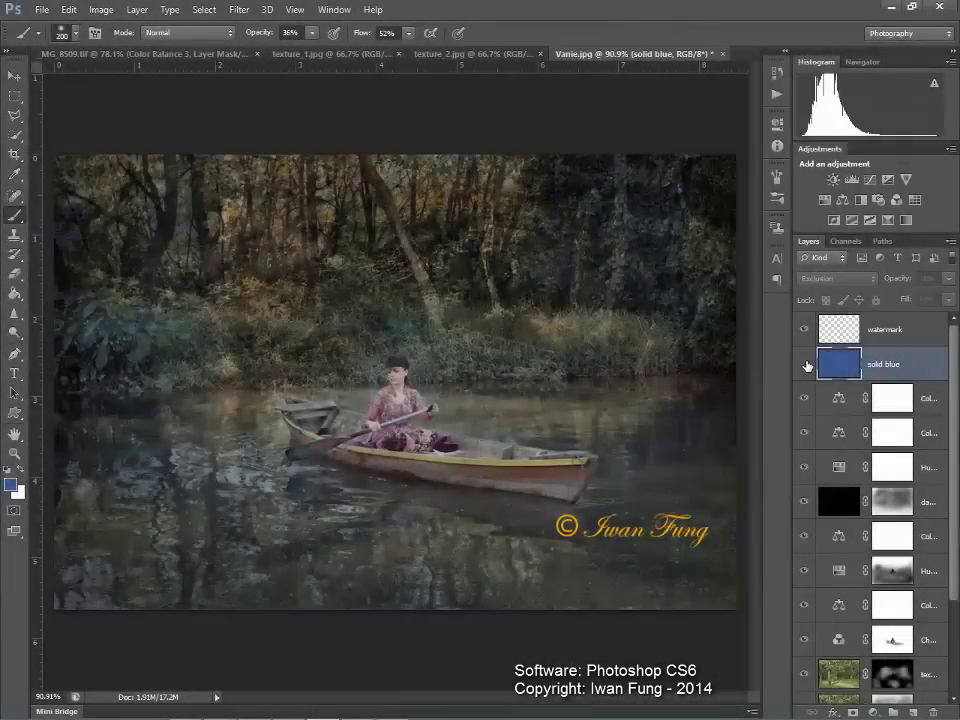
Add a mask to the solid blue layer and paint it with a 500 px brush around the woman
click(851, 712)
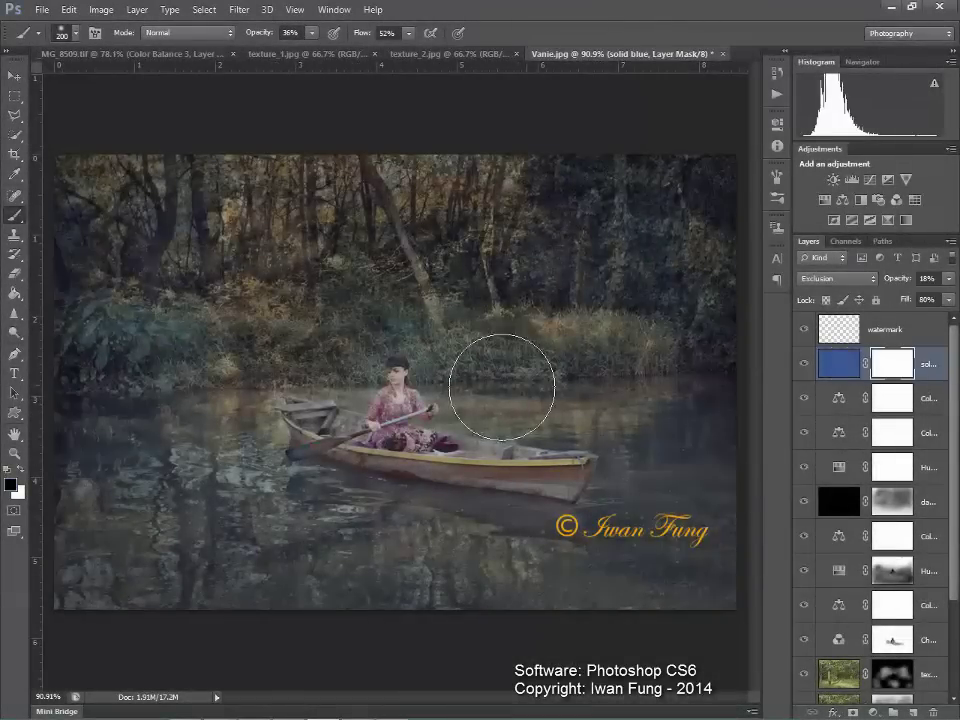
key(bracketright)
key(bracketright)
key(bracketright)
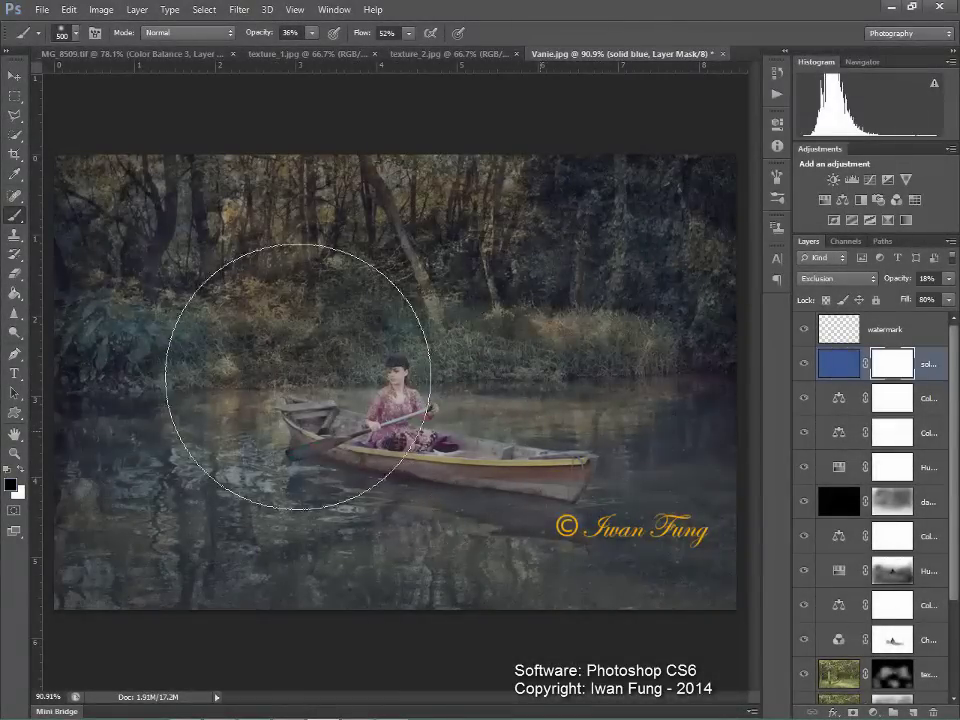
mouse_move(643, 343)
mouse_down()
mouse_move(252, 447)
mouse_move(604, 302)
mouse_move(182, 386)
mouse_move(536, 471)
mouse_move(229, 394)
mouse_move(287, 393)
mouse_move(208, 411)
mouse_move(692, 379)
mouse_up()
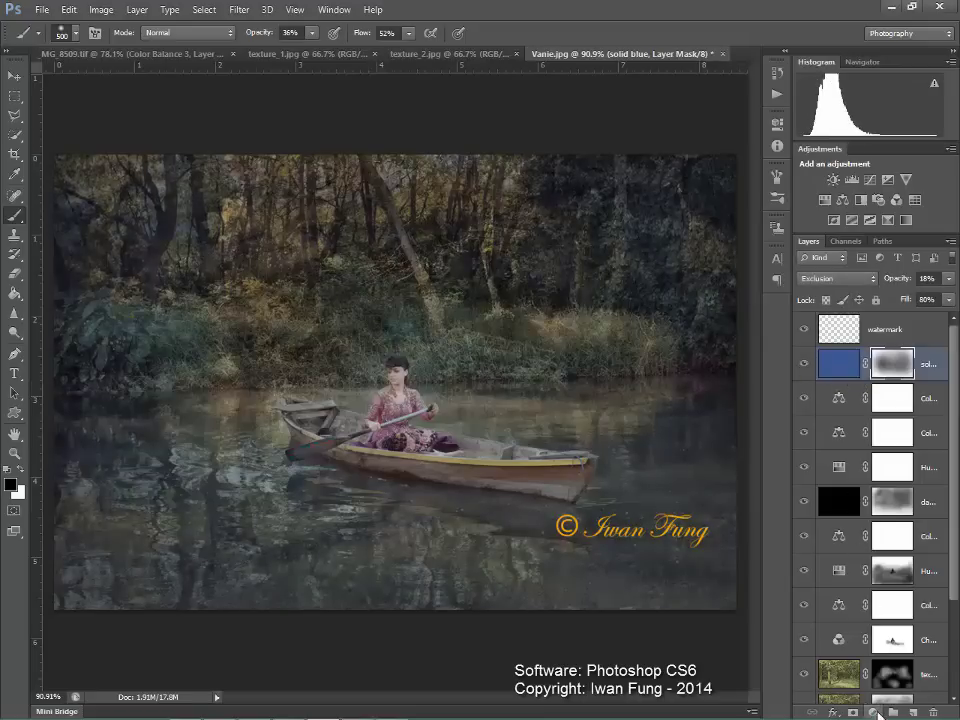
Add a Levels layer with output white lowered to 159 to darken the photo
click(874, 712)
click(889, 460)
drag(741, 316, 699, 318)
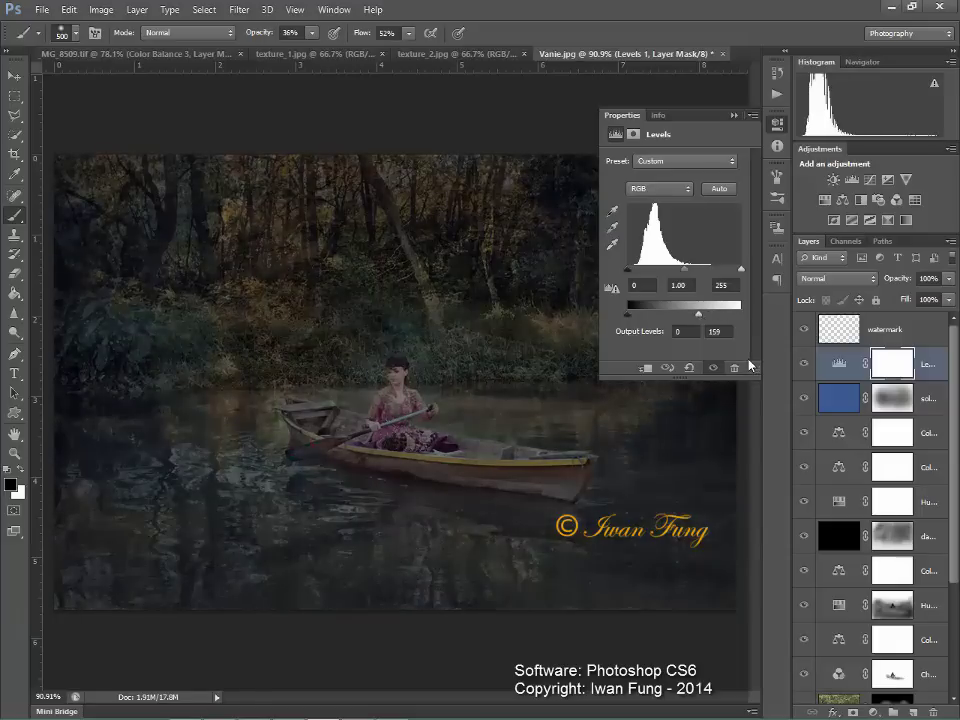
click(897, 365)
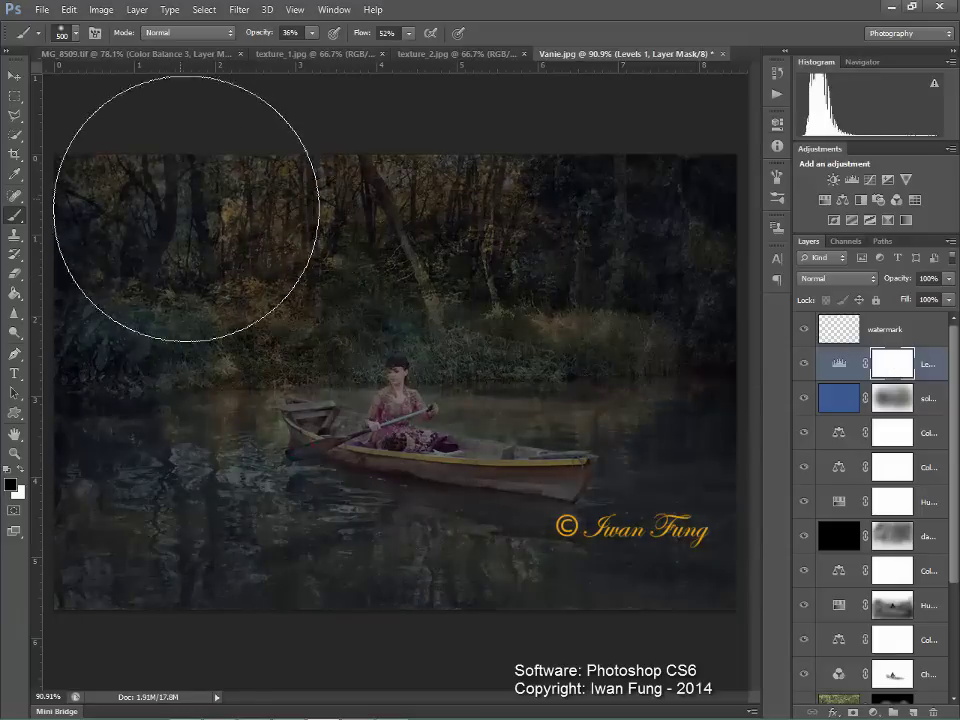
Paint the Levels mask to restore brightness in parts of the forest and water, then compare
mouse_move(186, 225)
mouse_down()
mouse_move(553, 287)
mouse_move(658, 496)
mouse_move(40, 490)
mouse_move(199, 223)
mouse_move(489, 274)
mouse_move(573, 422)
mouse_up()
key(bracketleft)
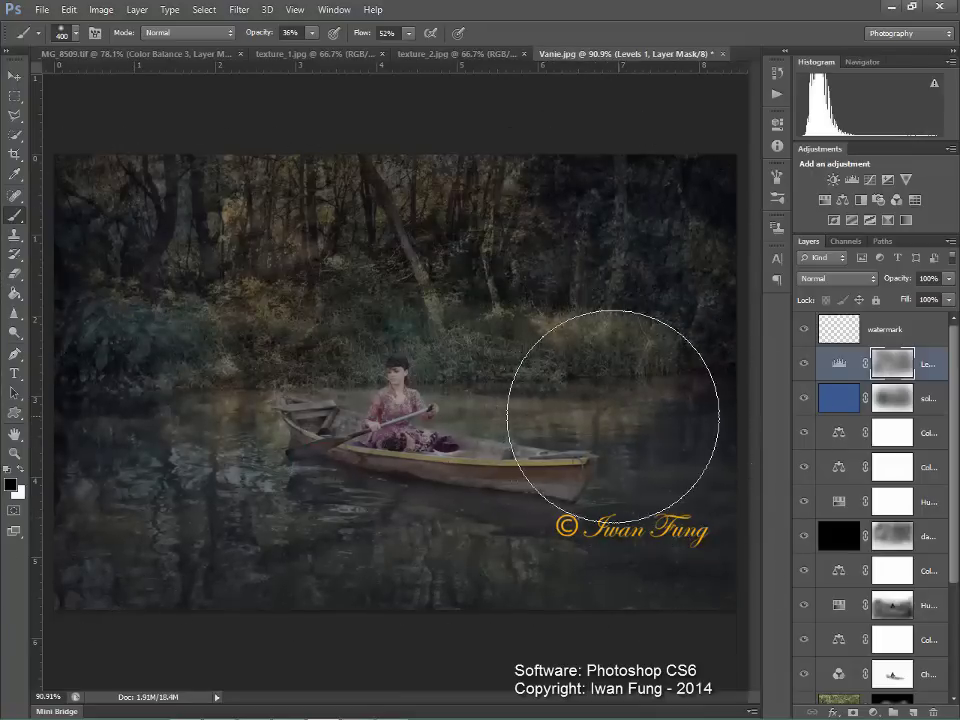
key(bracketleft)
key(bracketleft)
key(bracketleft)
key(bracketright)
key(bracketright)
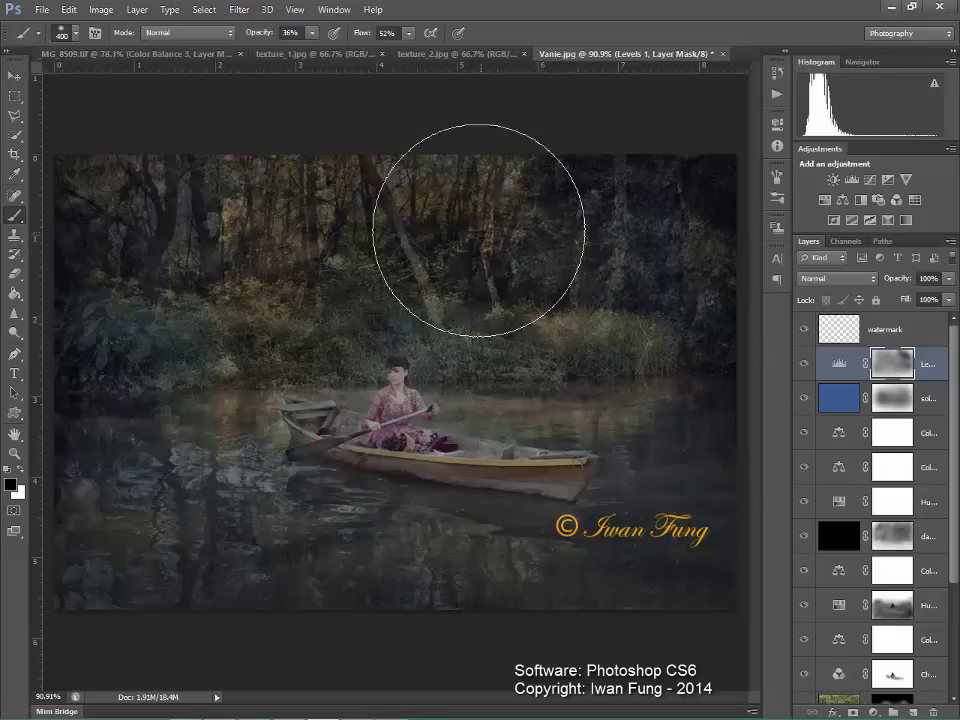
key(bracketright)
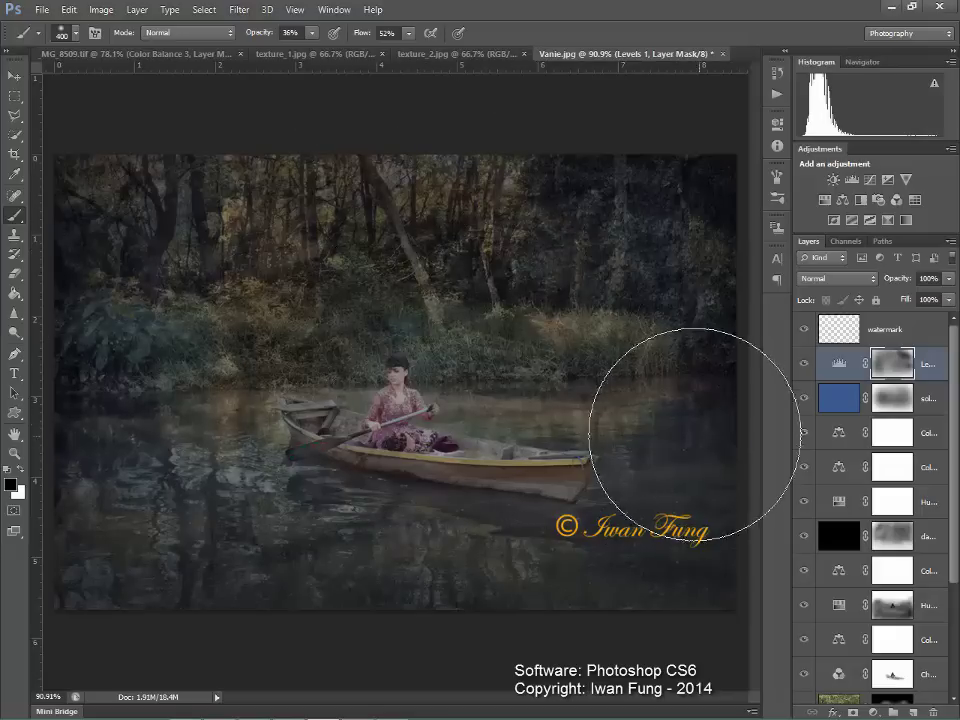
click(803, 397)
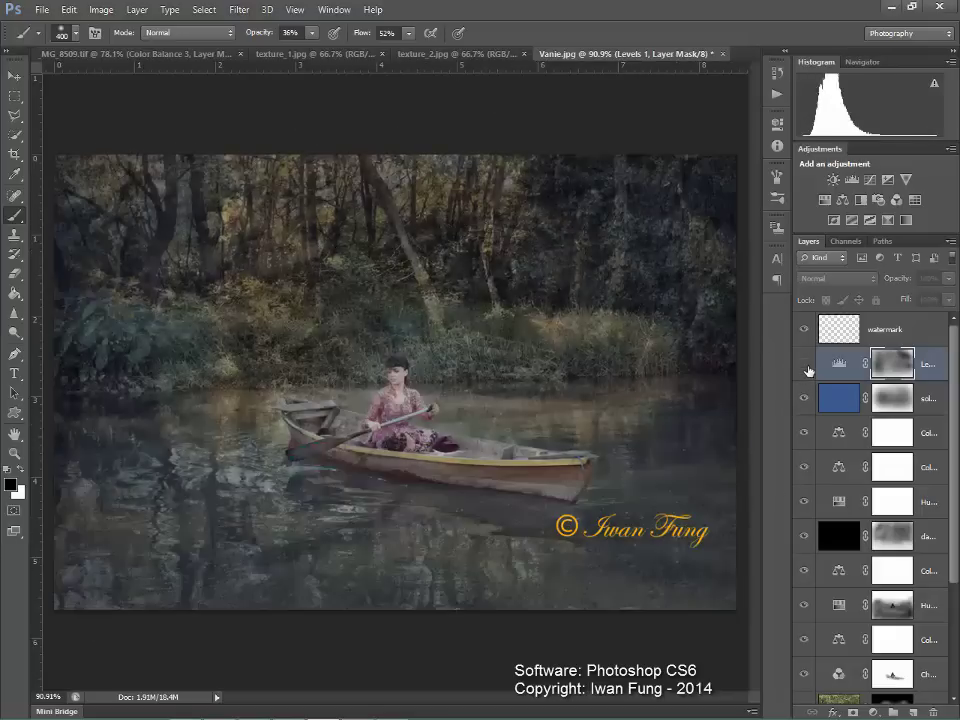
Add a second Levels layer with input white 233 and input black 5
click(875, 713)
click(864, 461)
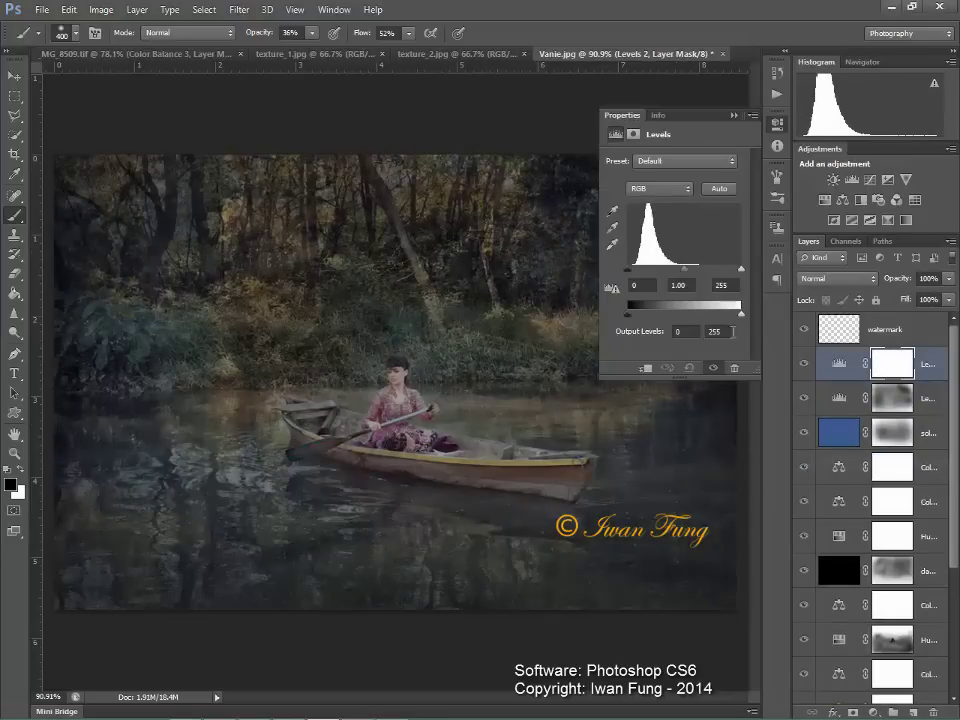
mouse_move(740, 270)
mouse_down()
mouse_move(698, 274)
mouse_move(731, 272)
mouse_up()
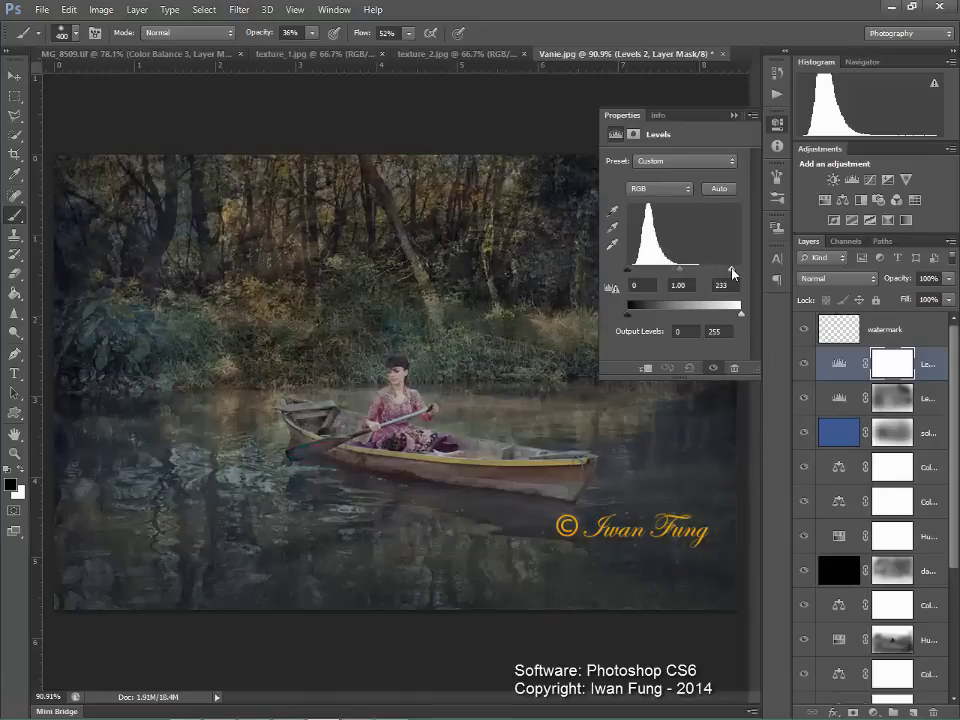
drag(627, 271, 630, 272)
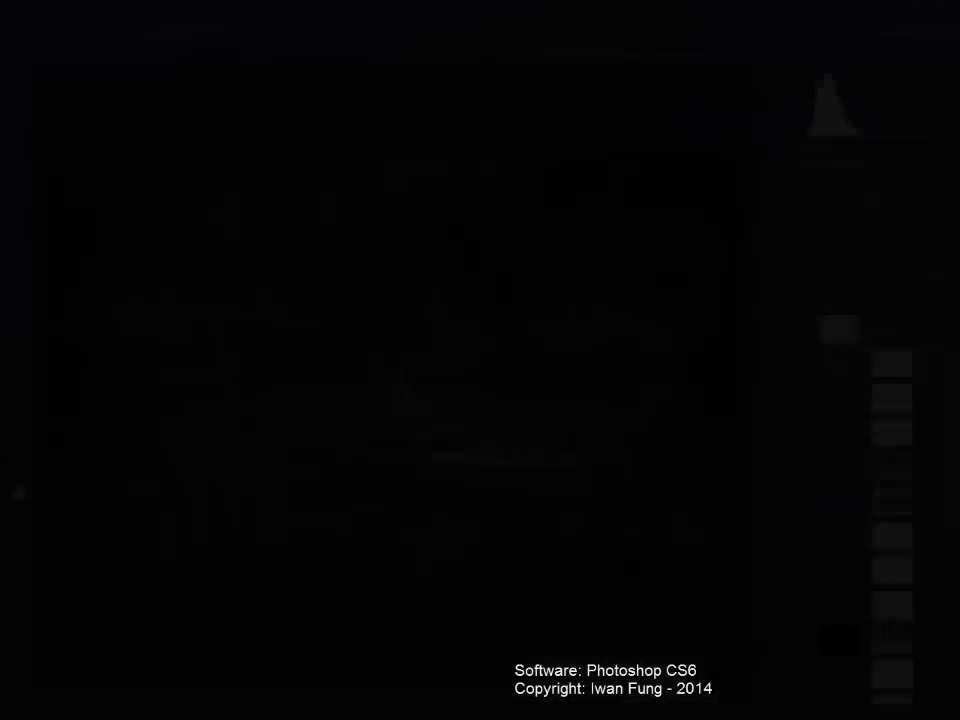
Merge all visible layers into a new layer named 'blur'
key(ctrl+shift+alt+e)
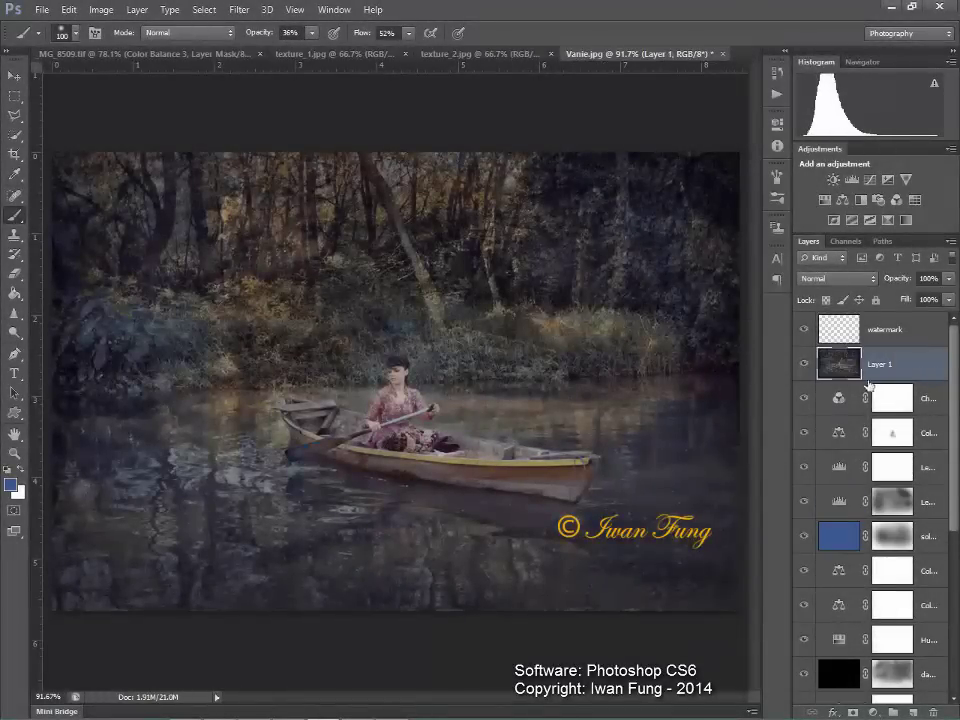
double_click(880, 364)
text(blur)
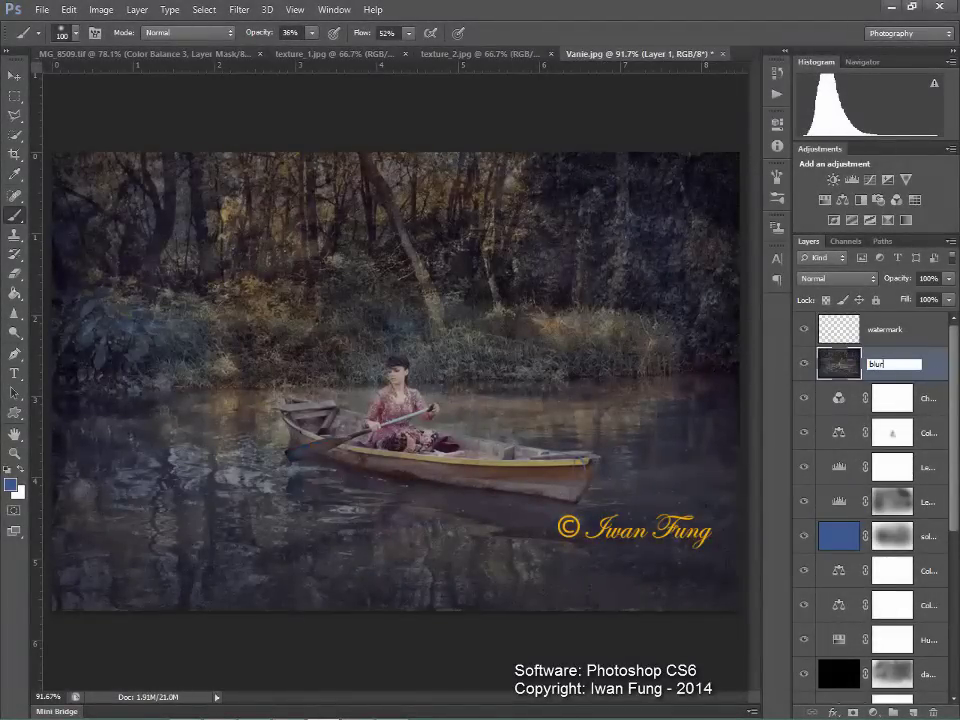
key(Return)
Apply a 4.3-pixel Gaussian Blur to the blur layer
click(239, 9)
mouse_move(247, 161)
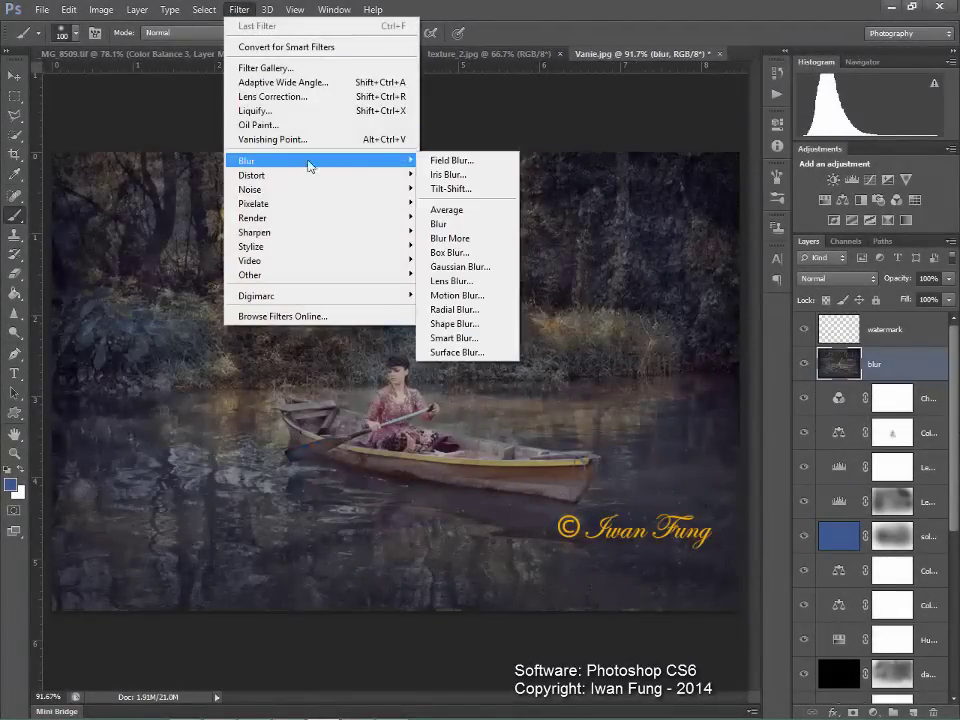
click(450, 265)
drag(567, 256, 575, 261)
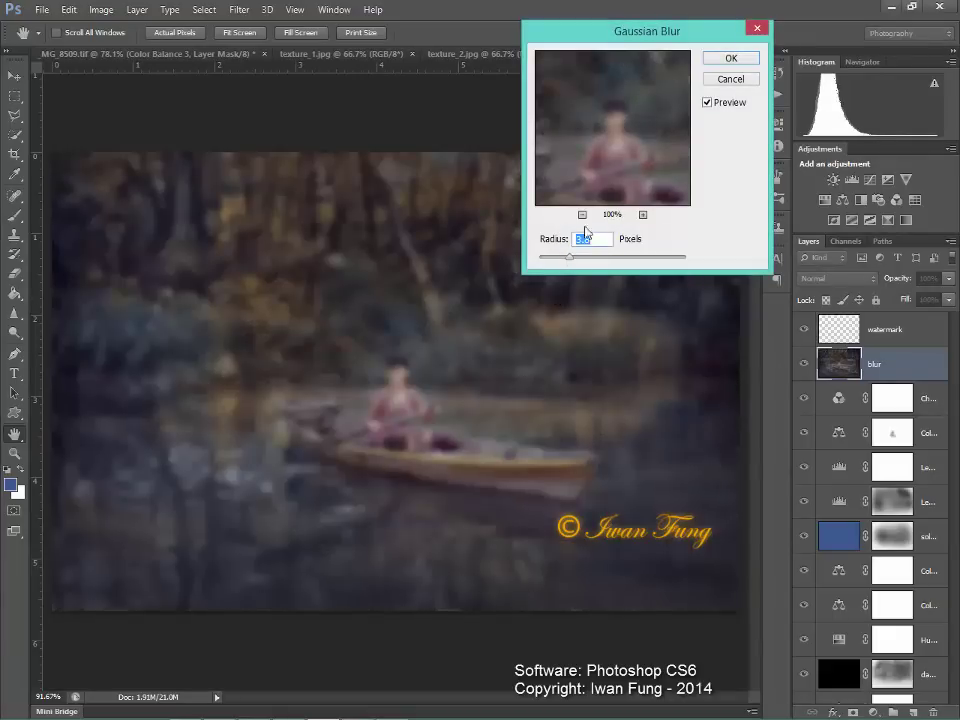
key(Return)
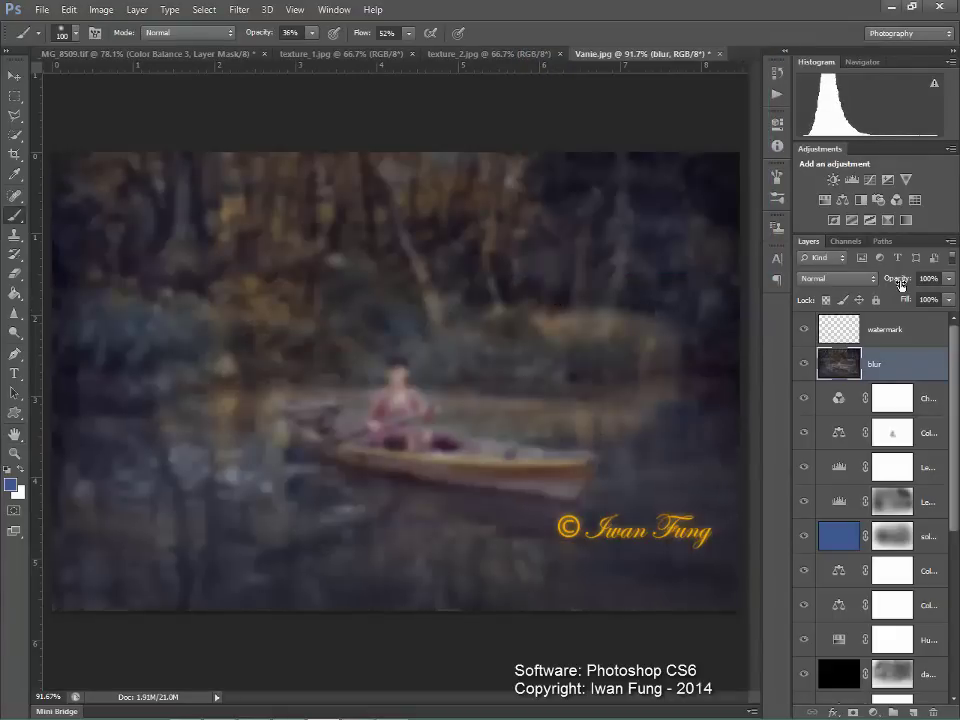
Set the blur layer to 60% opacity and add a layer mask
drag(901, 284, 884, 284)
text(60)
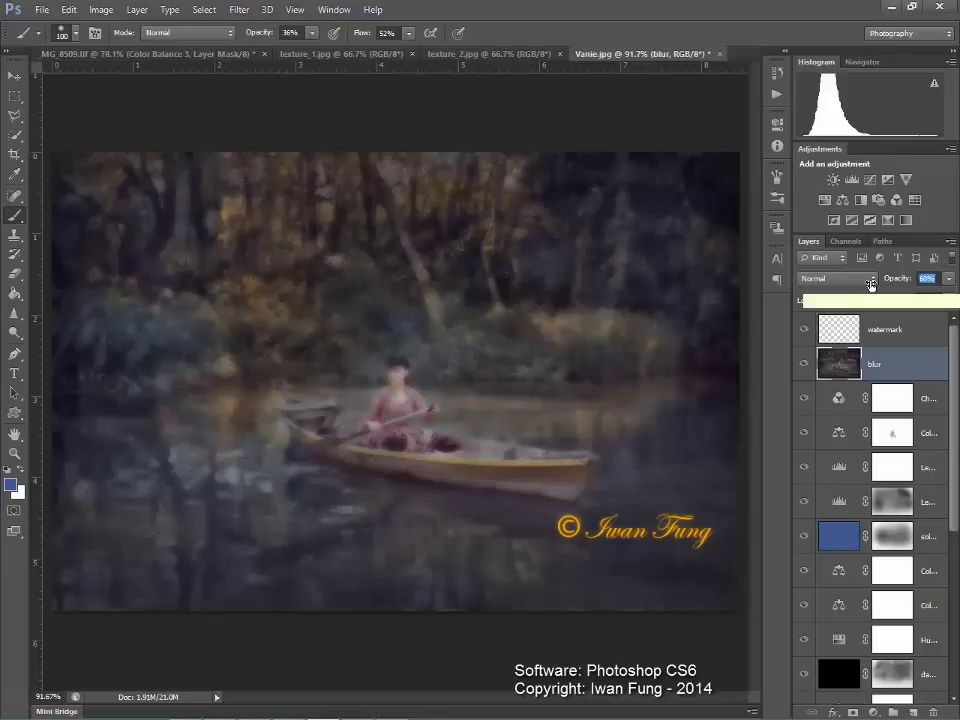
key(Return)
click(853, 712)
Paint black on the blur mask over the woman and trees with 300 then 175 px brushes, then compare
key(d)
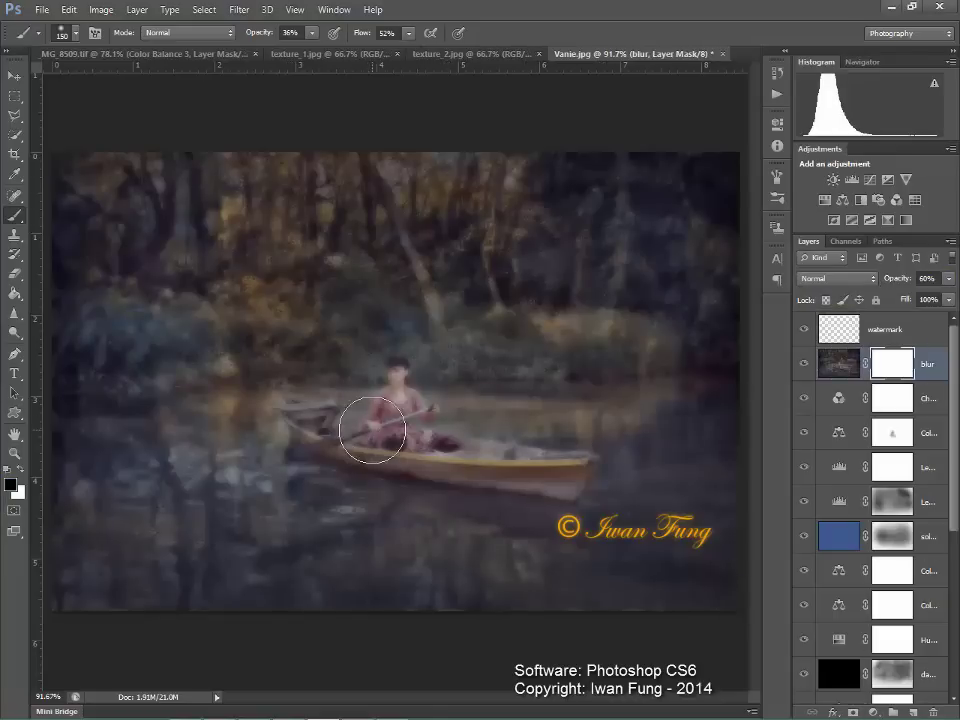
key(bracketright)
key(bracketright)
key(bracketright)
mouse_move(288, 356)
mouse_down()
mouse_move(600, 364)
mouse_move(664, 428)
mouse_move(553, 220)
mouse_move(449, 373)
mouse_move(400, 400)
mouse_up()
key(bracketleft)
key(bracketleft)
key(bracketleft)
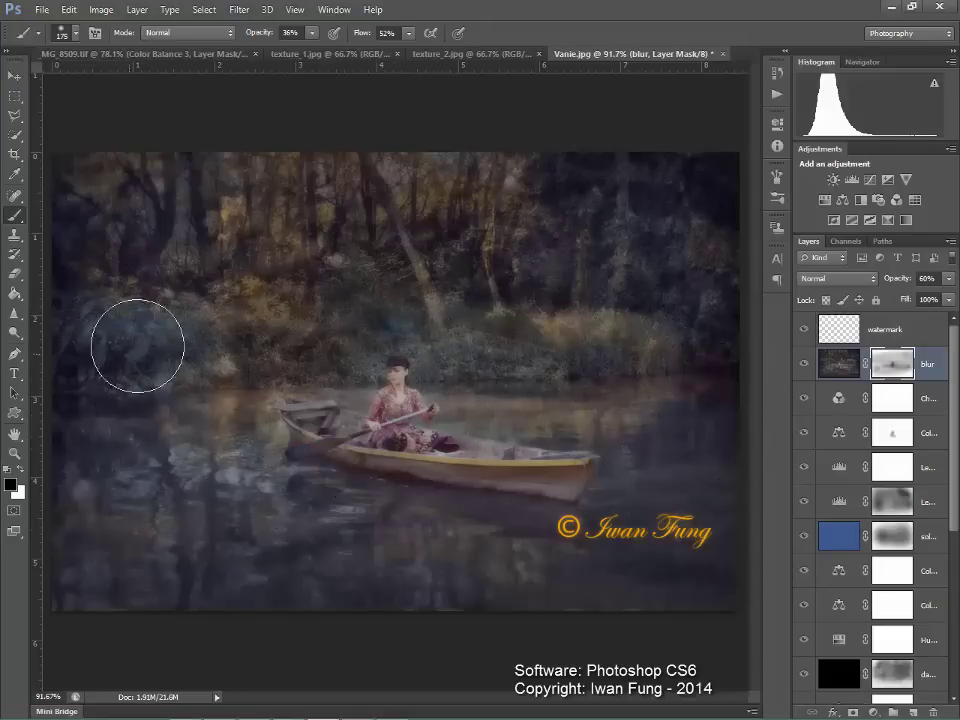
drag(370, 213, 489, 186)
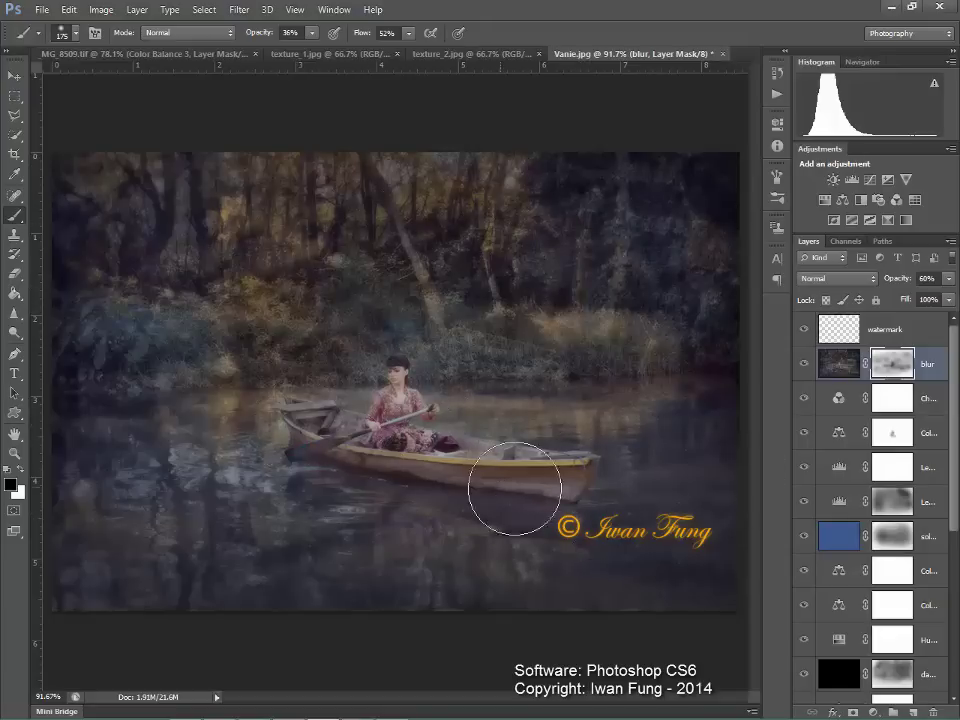
click(804, 365)
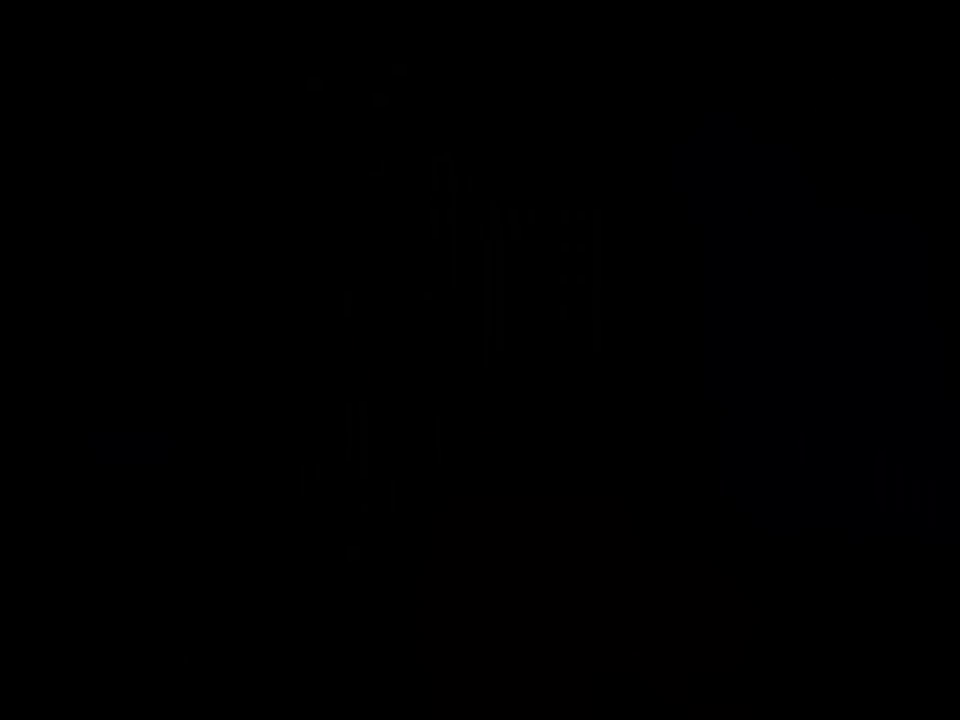